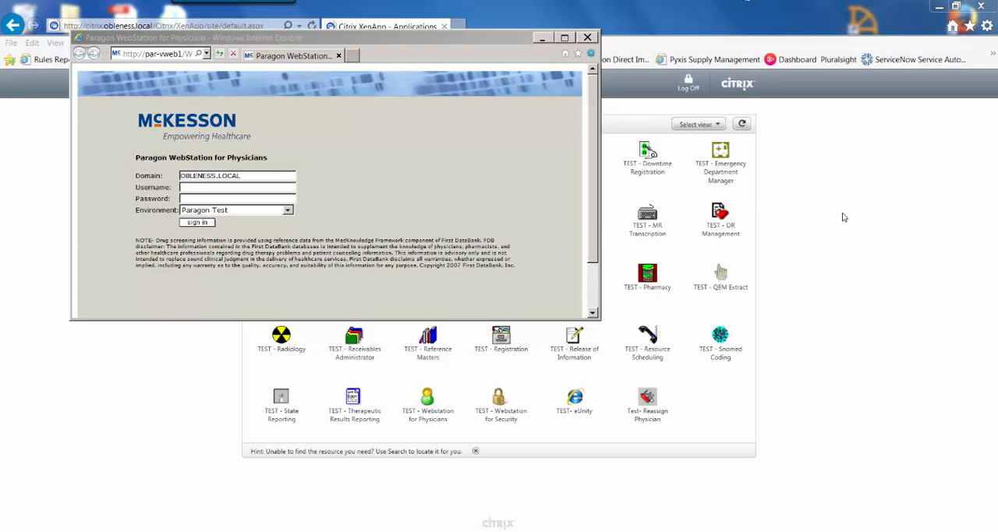
- Sign in to Paragon WebStation for Physicians in the Paragon Test environment with the username and account password, and maximize its window
{"action": "left_click_drag", "start_coordinate": [466, 40], "coordinate": [570, 248]}
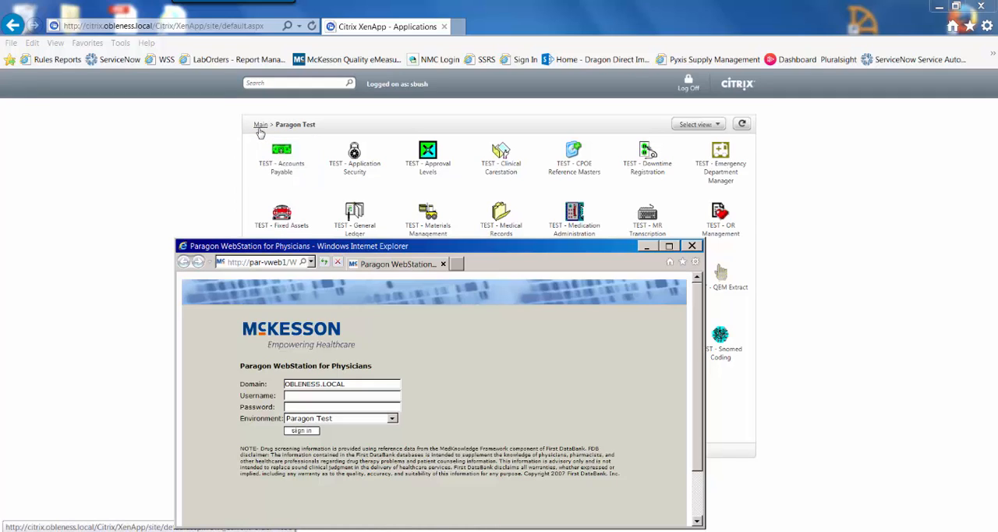
{"action": "left_click_drag", "start_coordinate": [530, 247], "coordinate": [505, 133]}
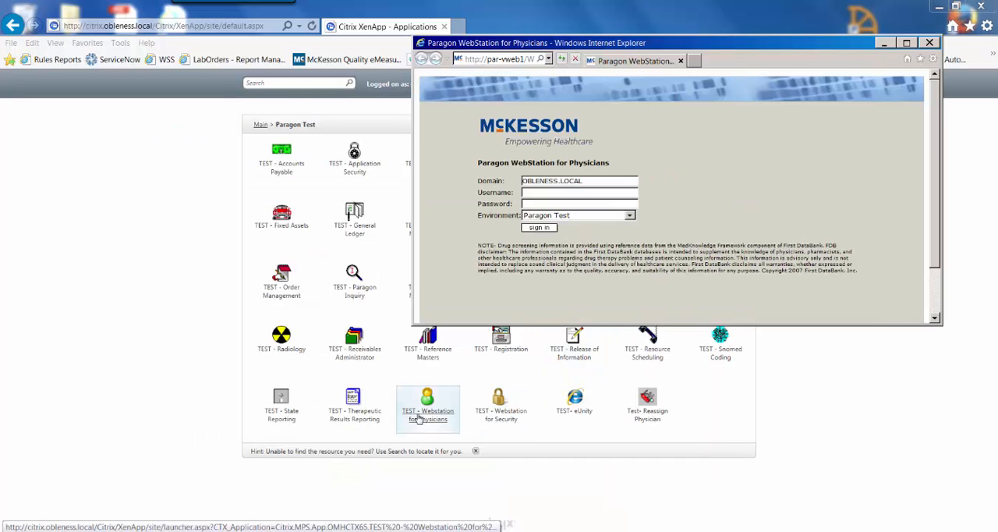
{"action": "left_click", "coordinate": [545, 193]}
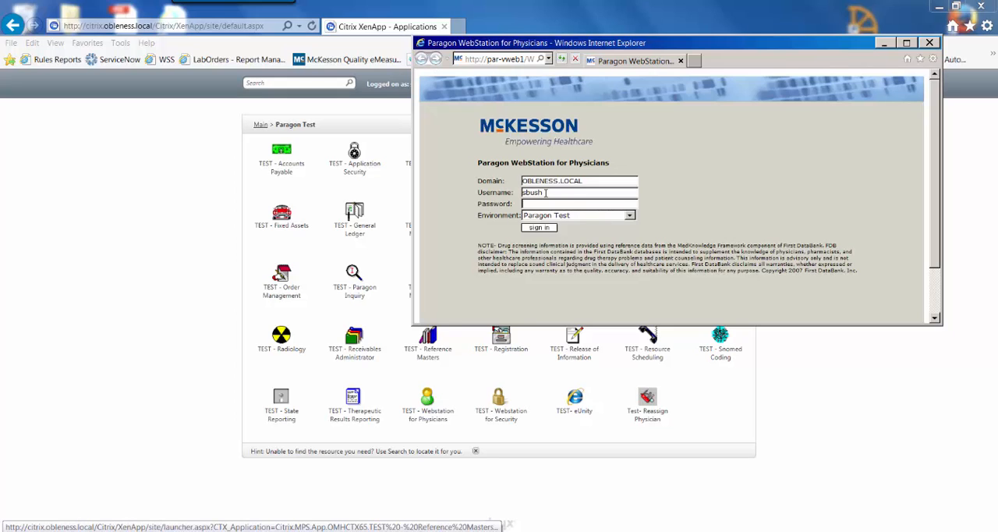
{"action": "type", "text": "*******"}
{"action": "key", "text": "Return"}
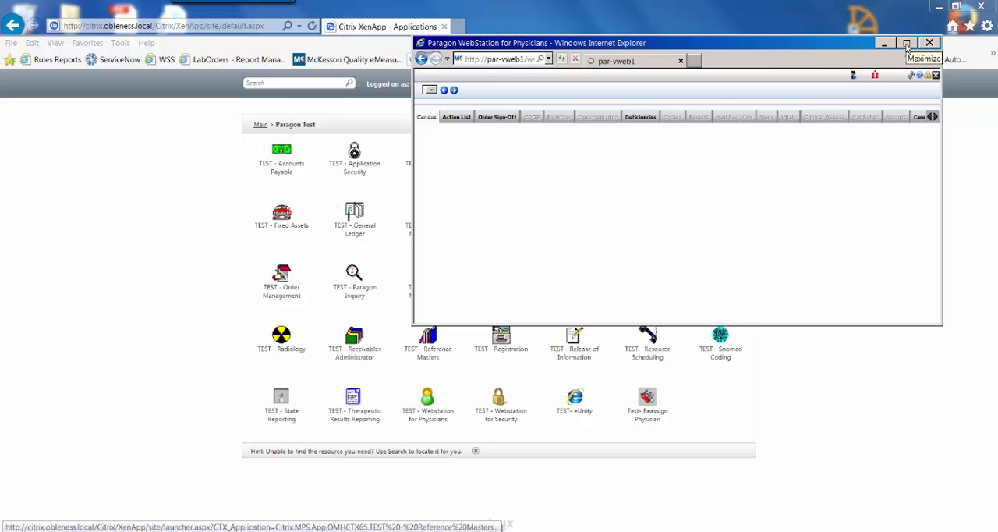
{"action": "left_click", "coordinate": [906, 45]}
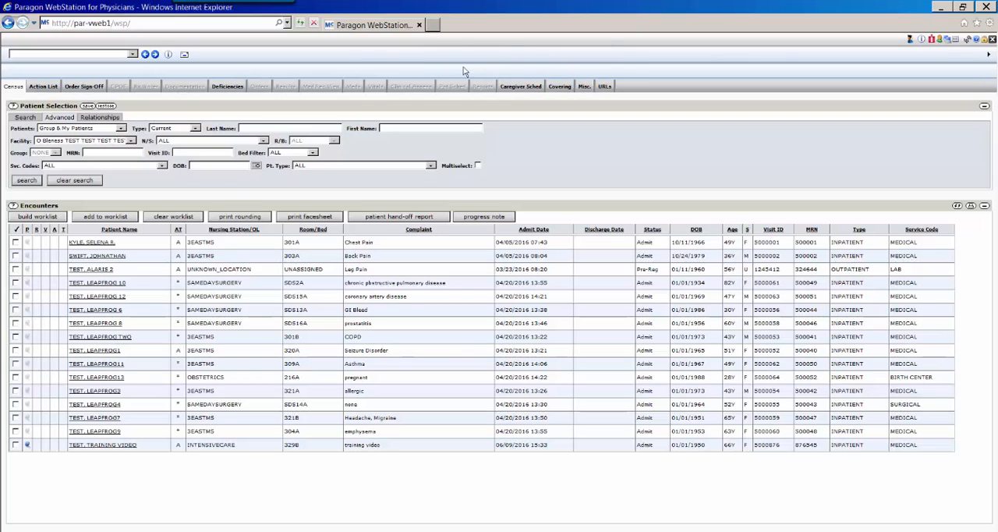
- Select the asthma patient in bed 309A and open the patient's problems and procedures for editing
{"action": "left_click", "coordinate": [27, 446]}
{"action": "left_click", "coordinate": [133, 55]}
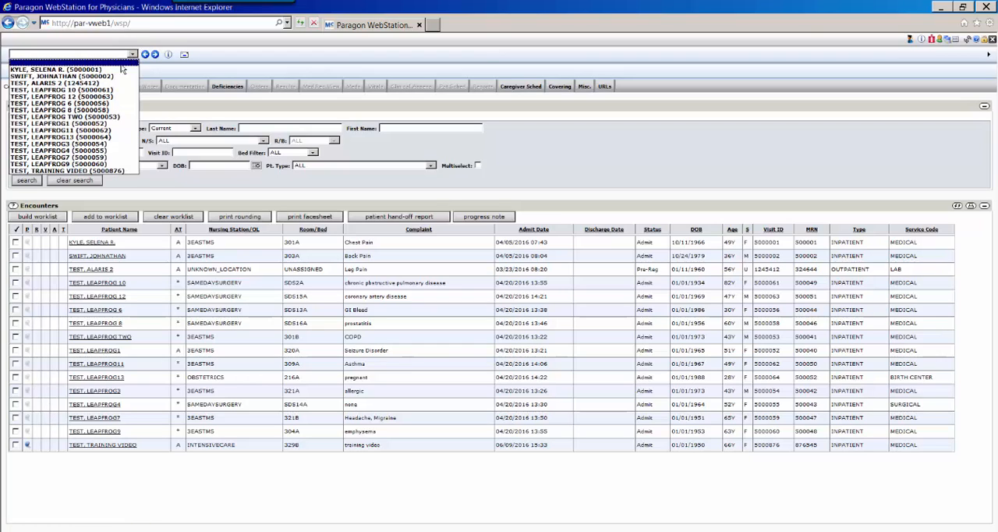
{"action": "left_click", "coordinate": [90, 131]}
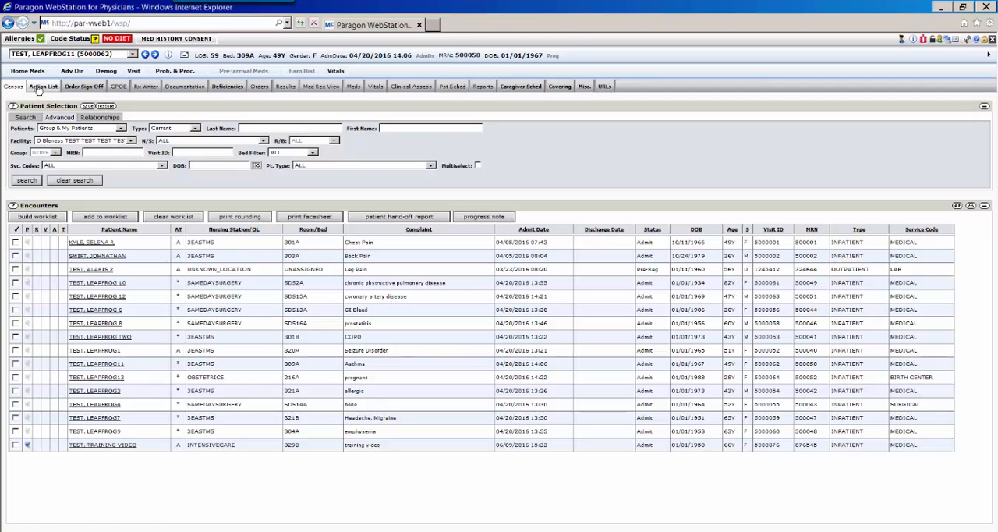
{"action": "left_click", "coordinate": [180, 72]}
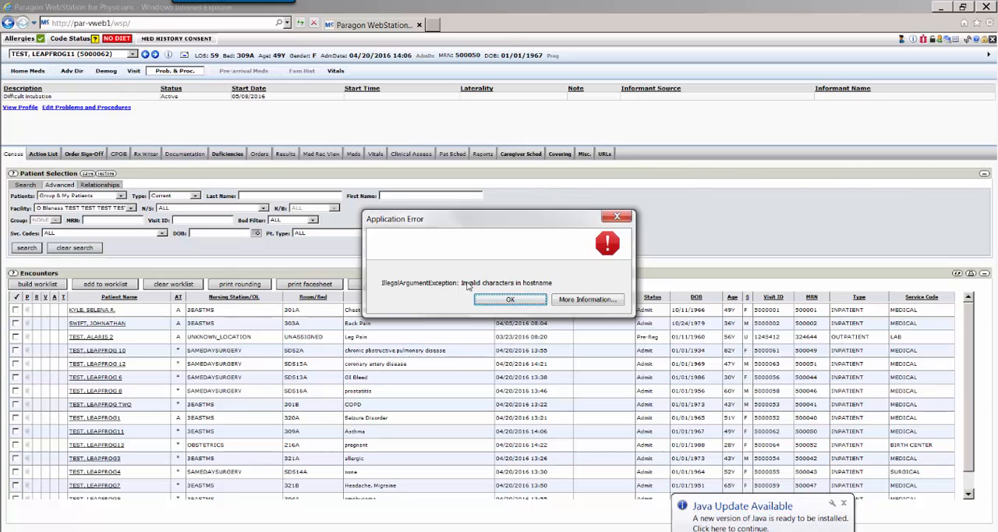
{"action": "left_click", "coordinate": [617, 216]}
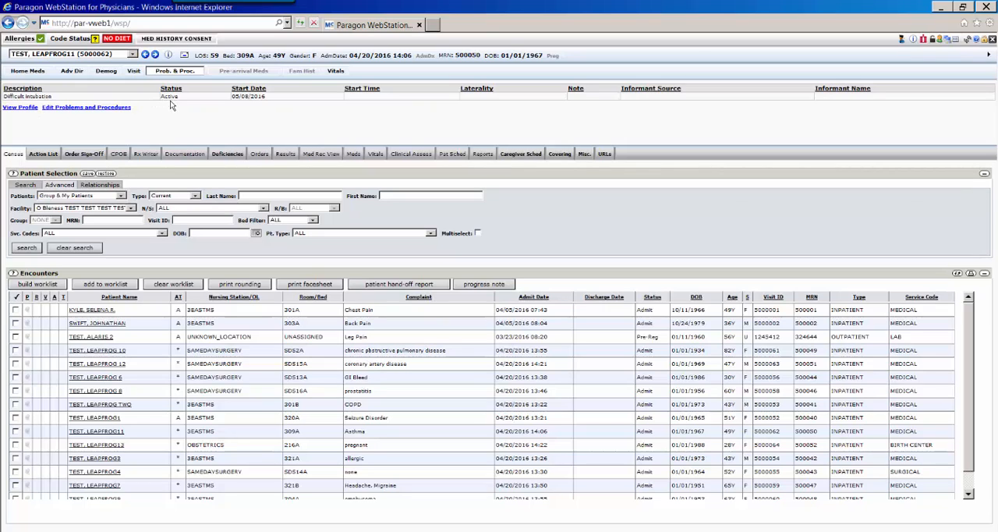
{"action": "mouse_move", "coordinate": [170, 96]}
{"action": "left_click", "coordinate": [88, 110]}
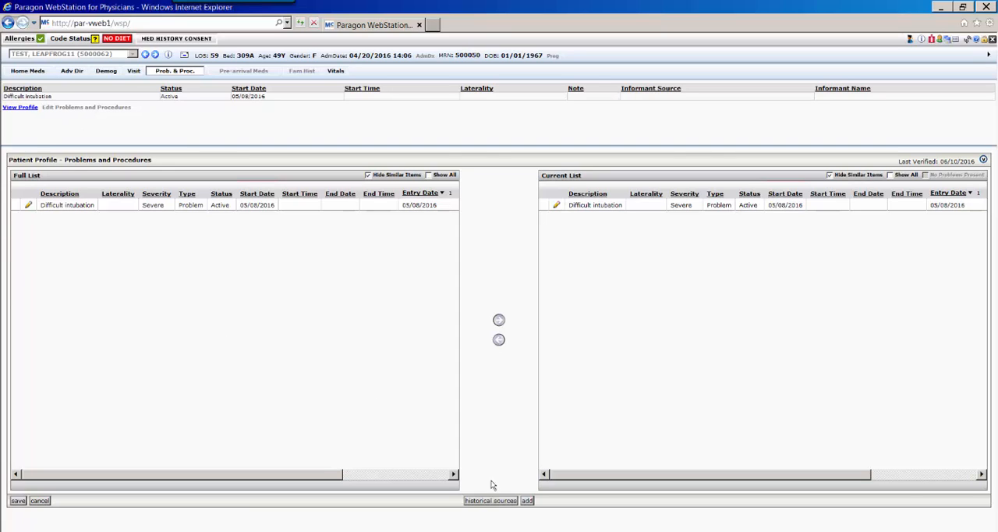
- Start adding a problem by searching for "pneumonia" and choosing Pneumonia due to aerobic bacteria
{"action": "left_click", "coordinate": [530, 503]}
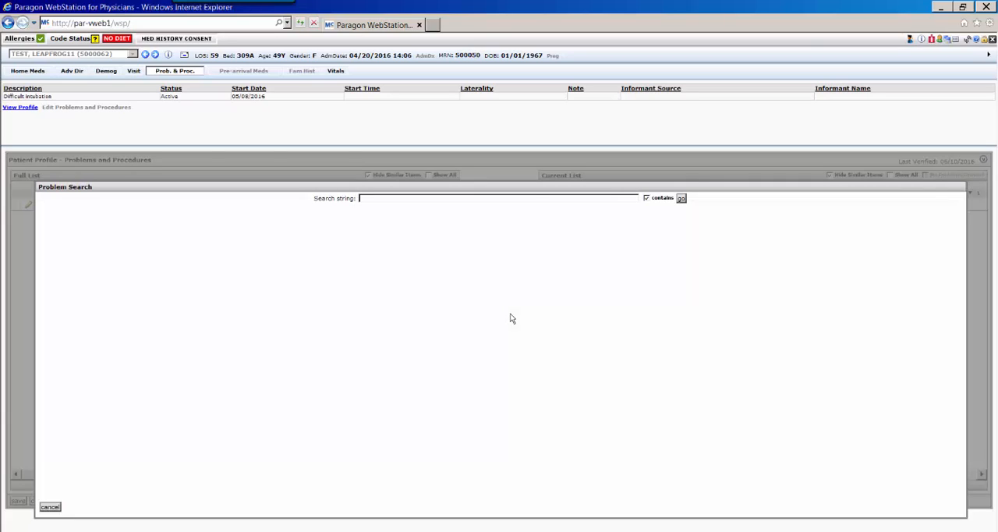
{"action": "type", "text": "pr"}
{"action": "type", "text": "eumon"}
{"action": "type", "text": "ia"}
{"action": "left_click", "coordinate": [681, 198]}
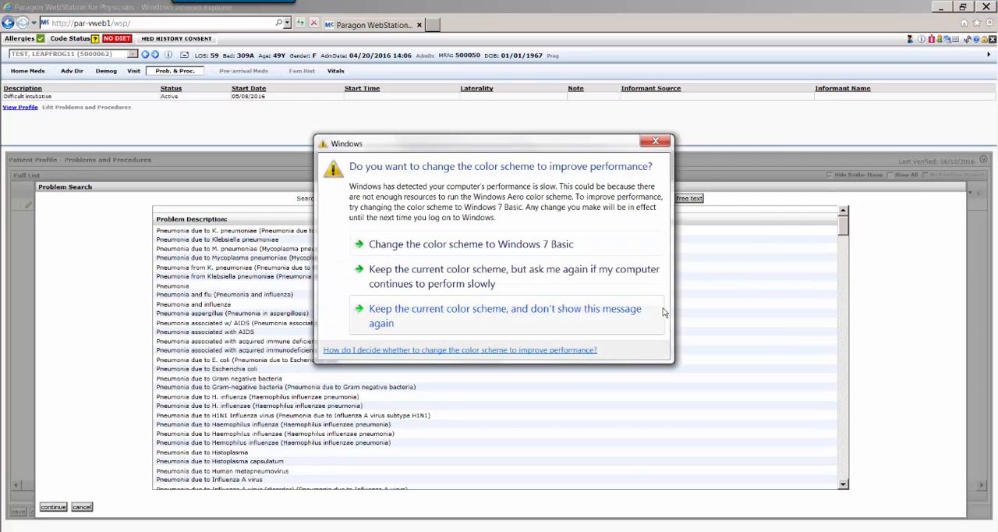
{"action": "left_click", "coordinate": [655, 140]}
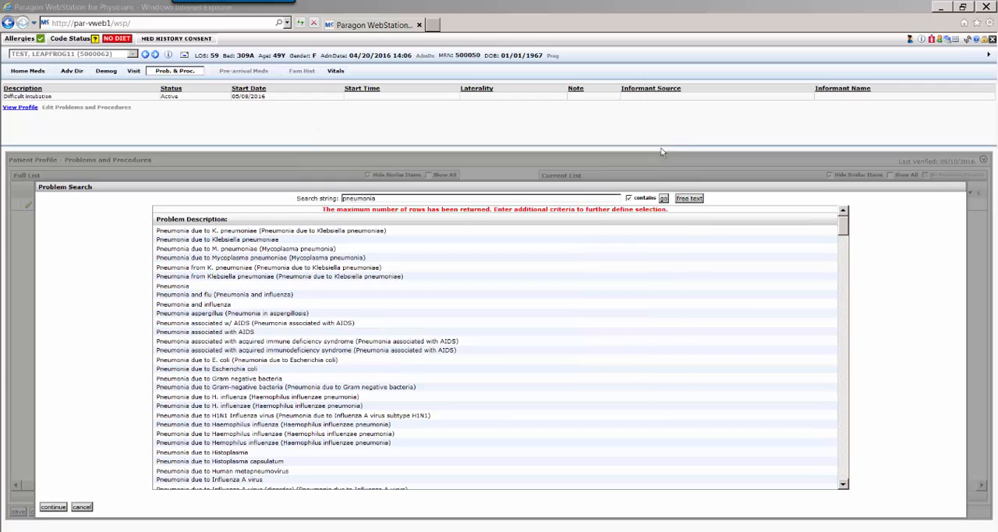
{"action": "left_click", "coordinate": [843, 484]}
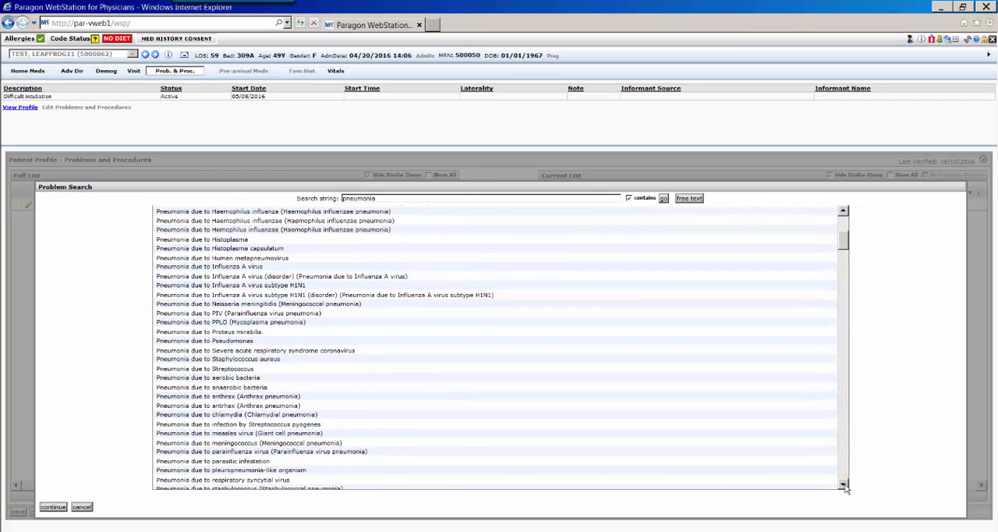
{"action": "left_click", "coordinate": [250, 378]}
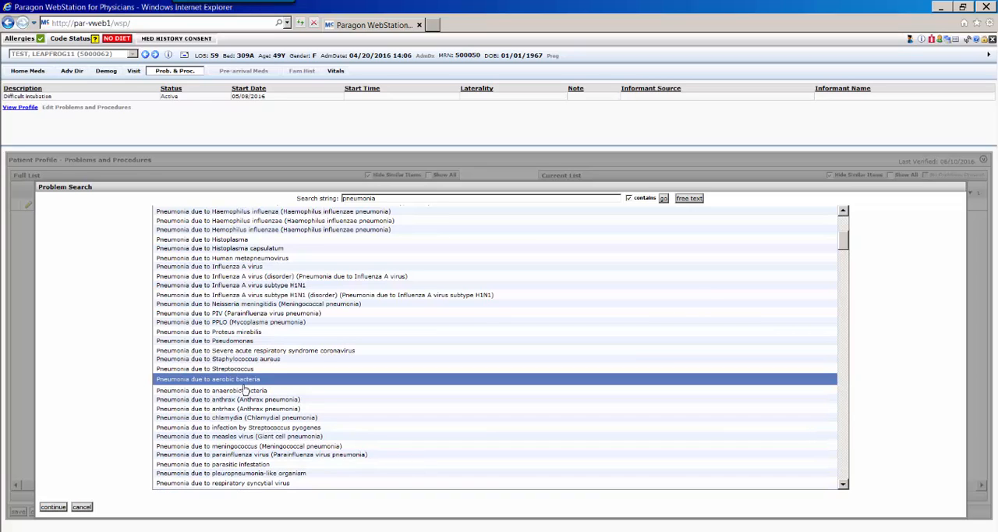
{"action": "left_click", "coordinate": [53, 506]}
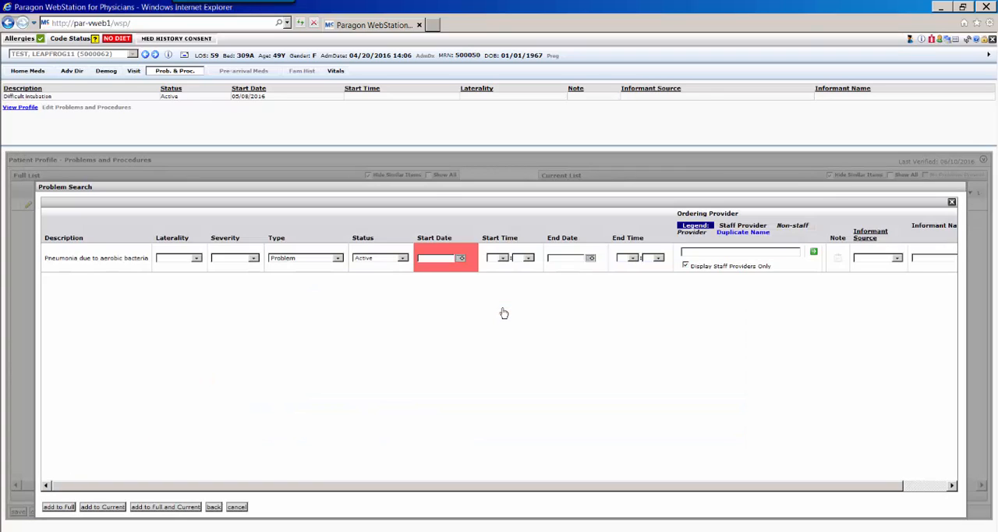
- Set the pneumonia entry's laterality to RIGHT, severity to MODERATE and type to Diagnosis
{"action": "left_click", "coordinate": [196, 259]}
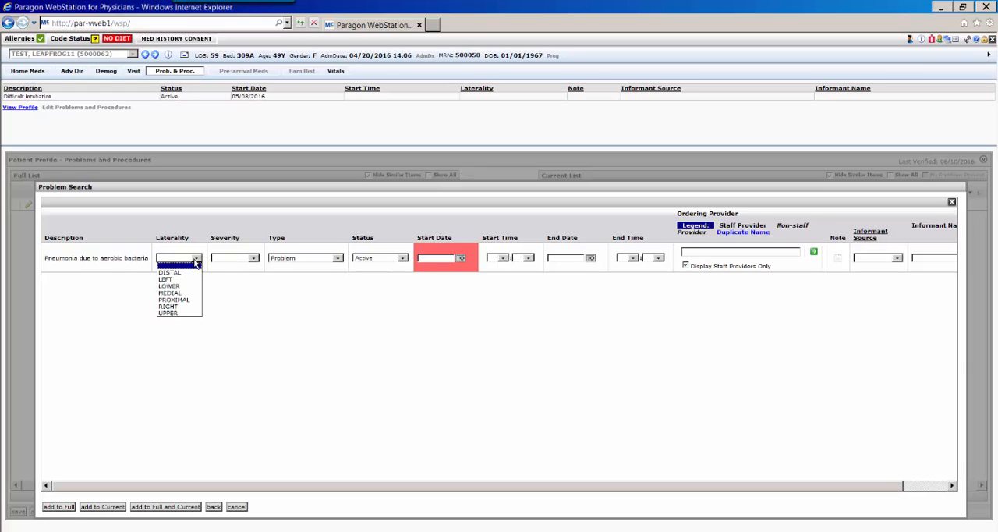
{"action": "left_click", "coordinate": [188, 307]}
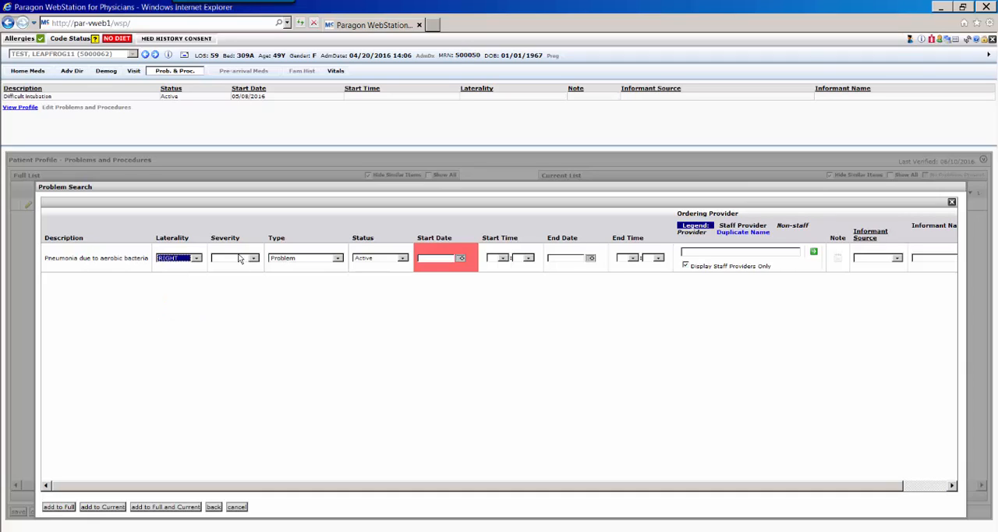
{"action": "left_click", "coordinate": [253, 259]}
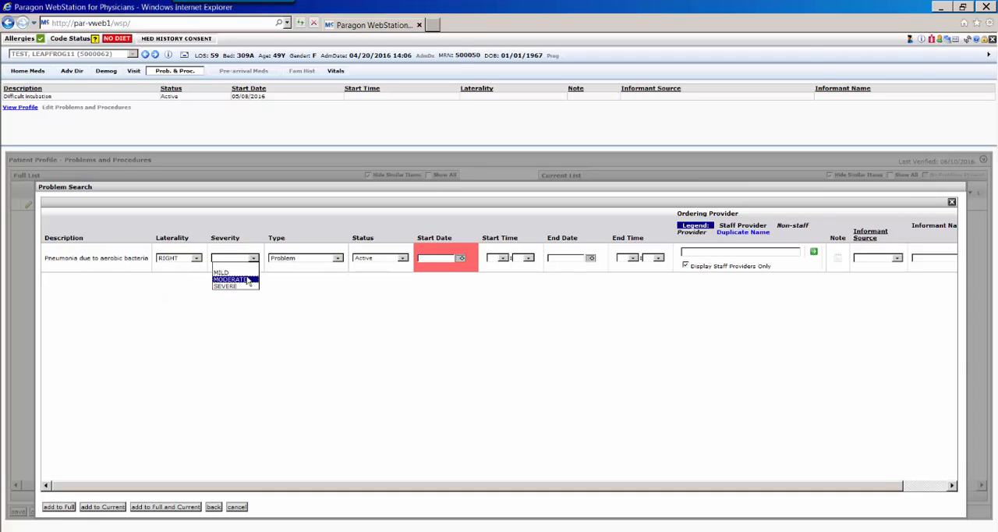
{"action": "left_click", "coordinate": [234, 279]}
{"action": "left_click", "coordinate": [338, 258]}
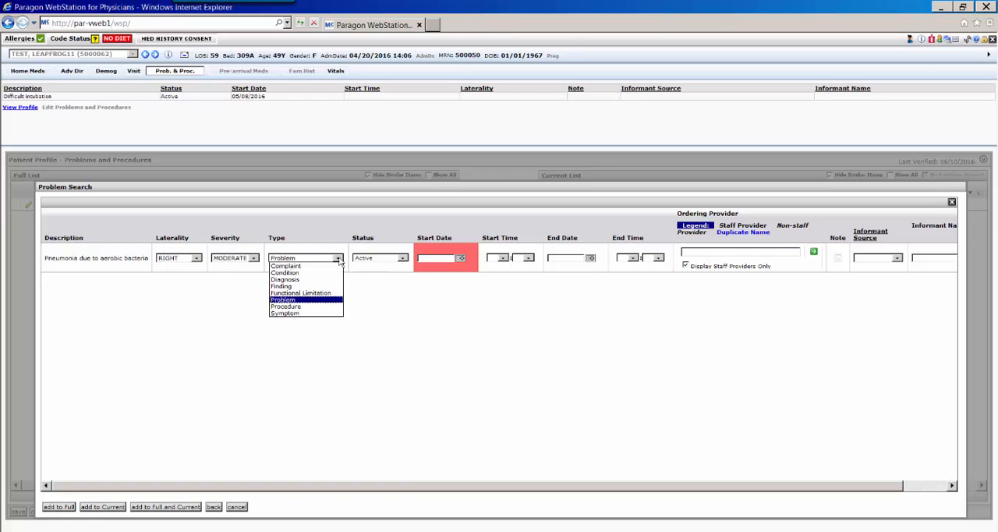
{"action": "left_click", "coordinate": [325, 287]}
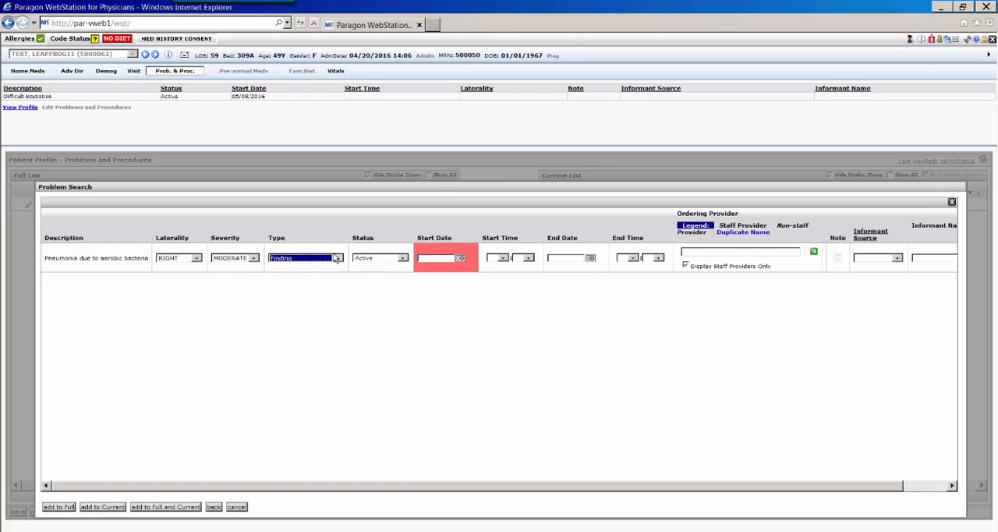
{"action": "left_click", "coordinate": [337, 258]}
{"action": "left_click", "coordinate": [326, 280]}
- Set the pneumonia entry's start date to 06/14/2016 and add it to the current list only
{"action": "left_click", "coordinate": [460, 260]}
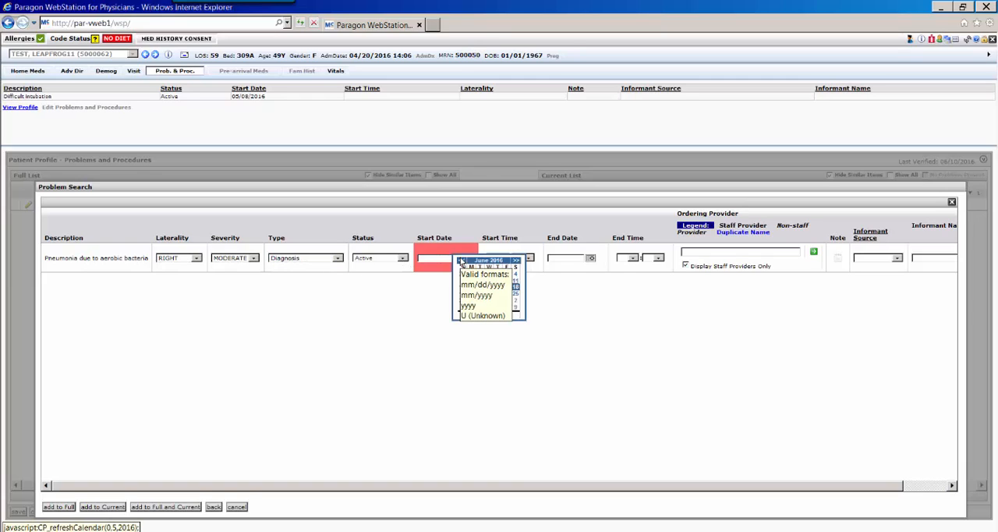
{"action": "left_click", "coordinate": [463, 265]}
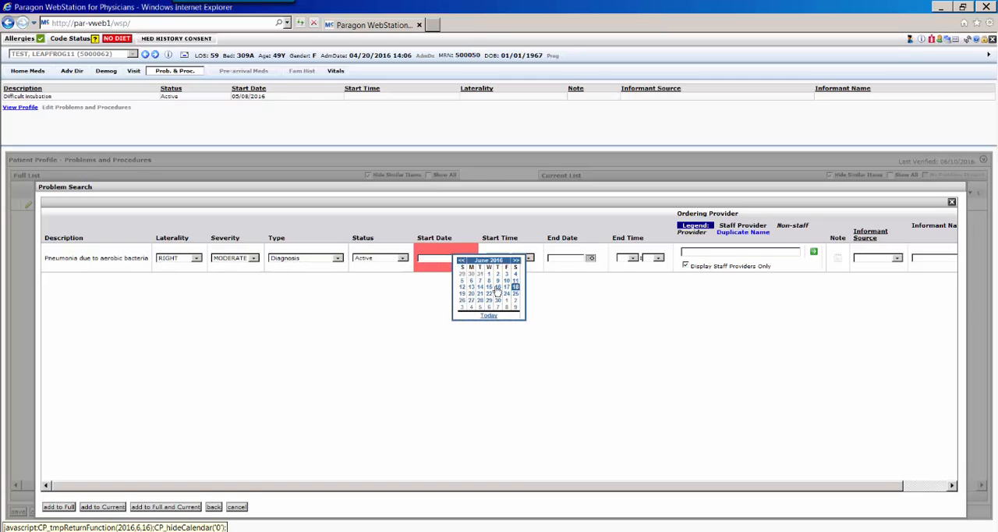
{"action": "left_click", "coordinate": [480, 287]}
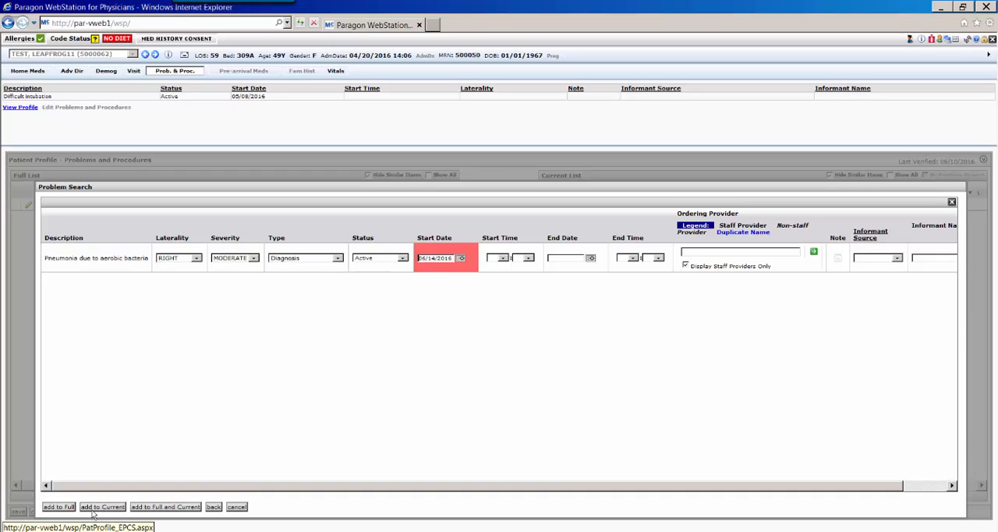
{"action": "left_click", "coordinate": [97, 507]}
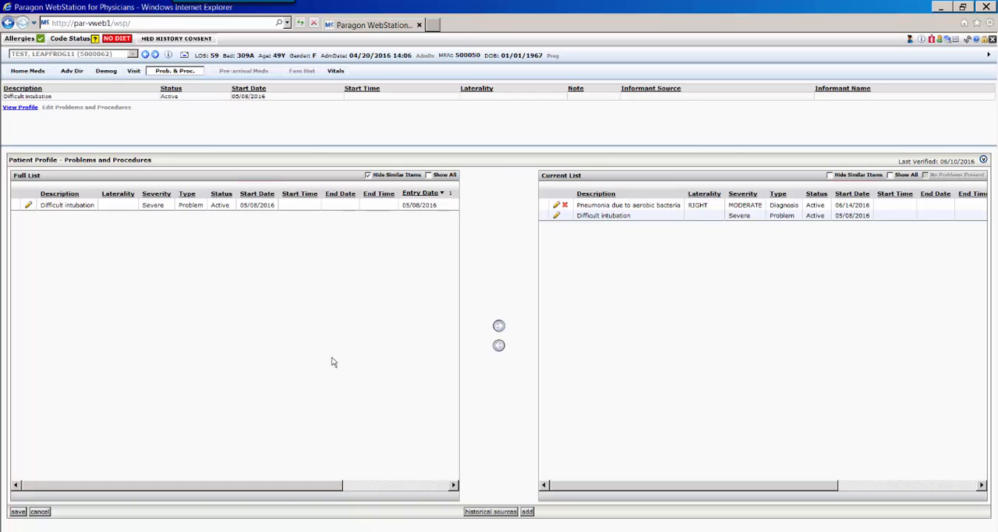
- Start another problem entry by searching for "diabetes" and choosing Diabetes mellitus - adult onset (Diabetes mellitus type 2)
{"action": "left_click", "coordinate": [527, 511]}
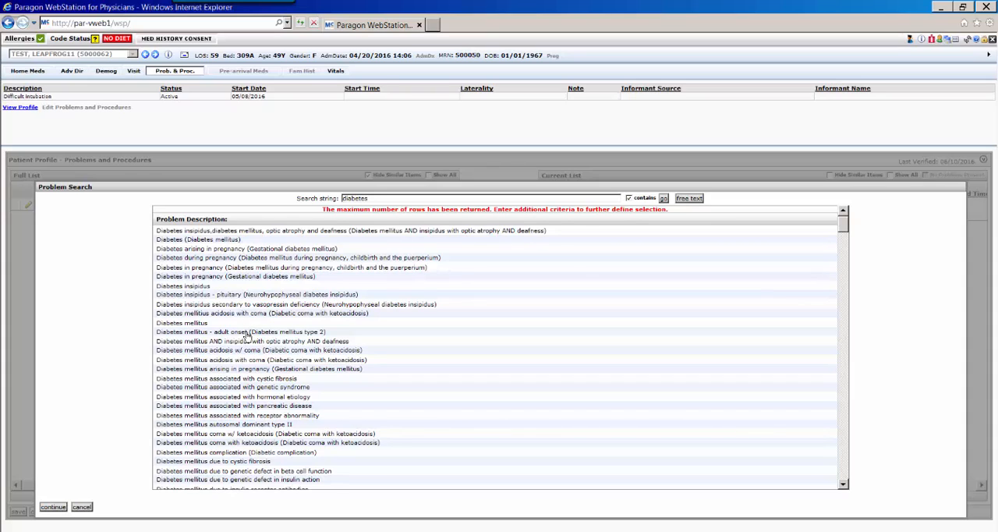
{"action": "left_click", "coordinate": [246, 333]}
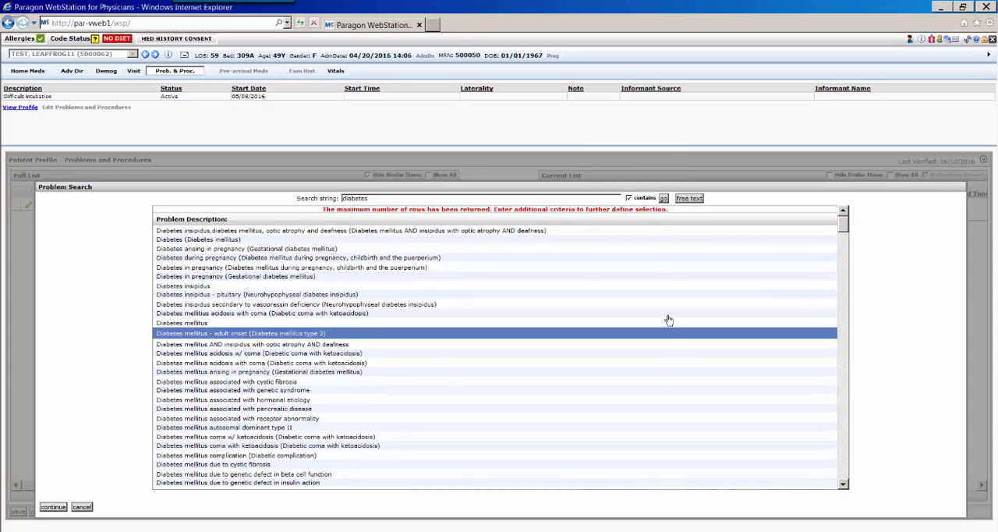
{"action": "left_click", "coordinate": [55, 507]}
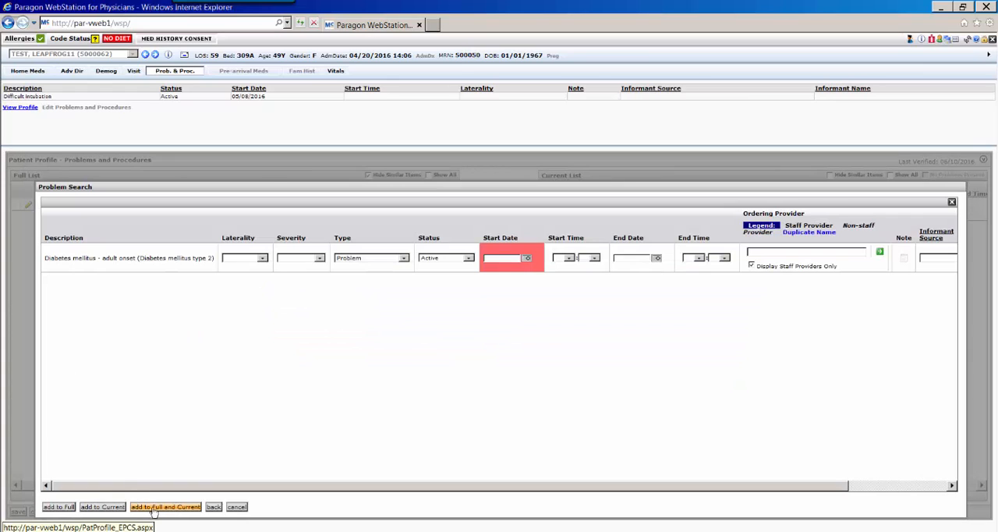
- Set the diabetes entry's type to Diagnosis and start date to unknown (U), and add it to both the full and current lists
{"action": "left_click", "coordinate": [262, 258]}
{"action": "left_click", "coordinate": [263, 258]}
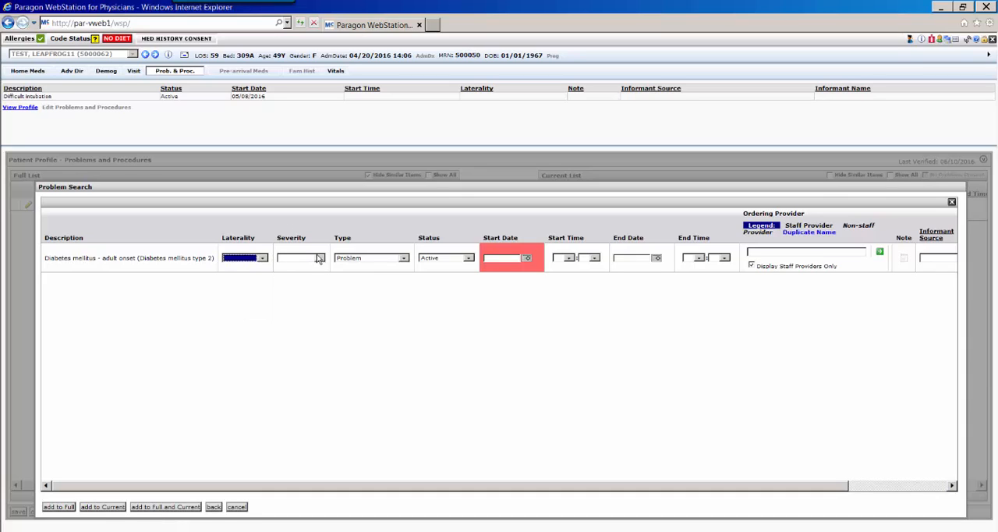
{"action": "left_click", "coordinate": [404, 260]}
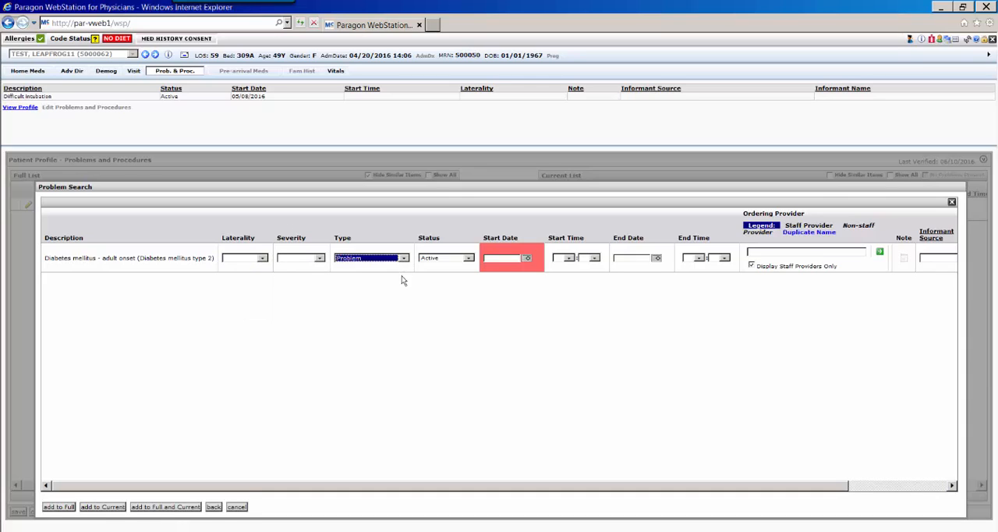
{"action": "left_click", "coordinate": [404, 258]}
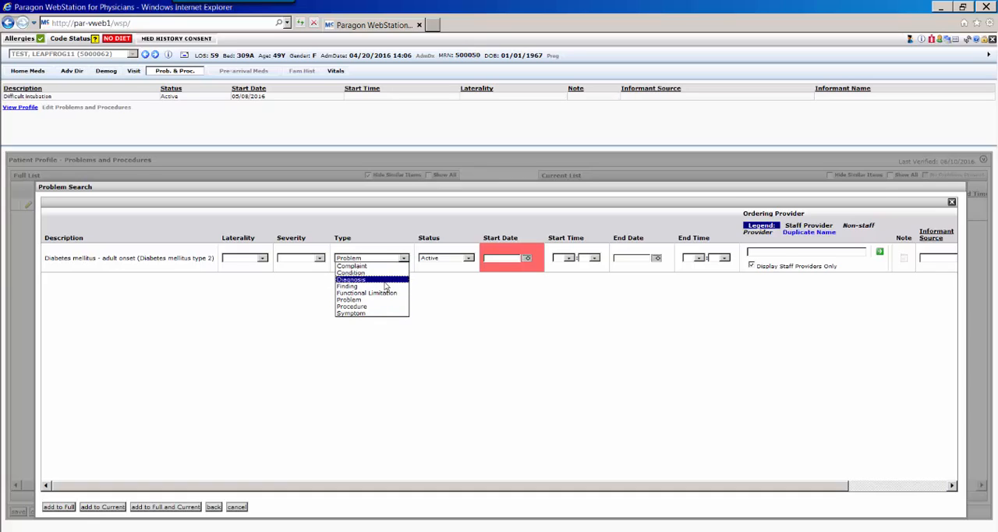
{"action": "left_click", "coordinate": [385, 280]}
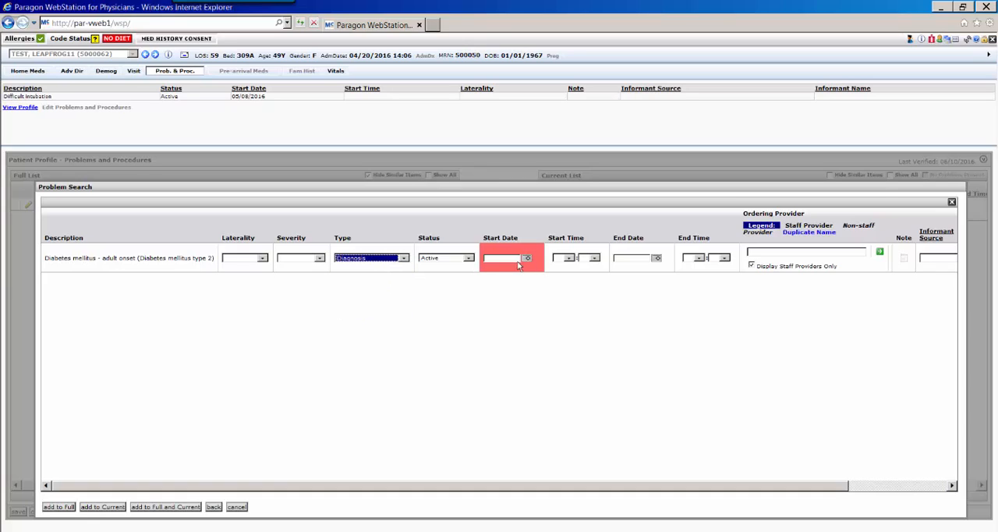
{"action": "left_click", "coordinate": [515, 258]}
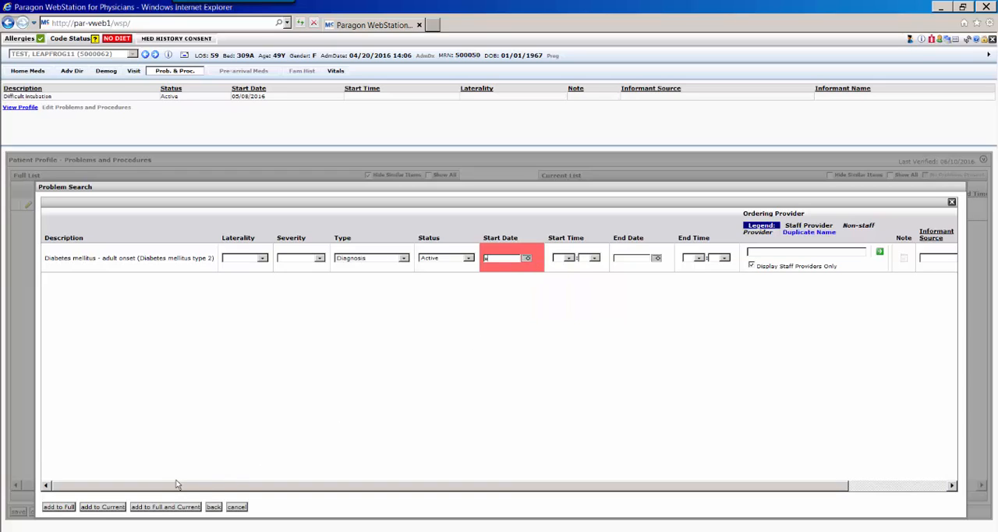
{"action": "left_click", "coordinate": [159, 506]}
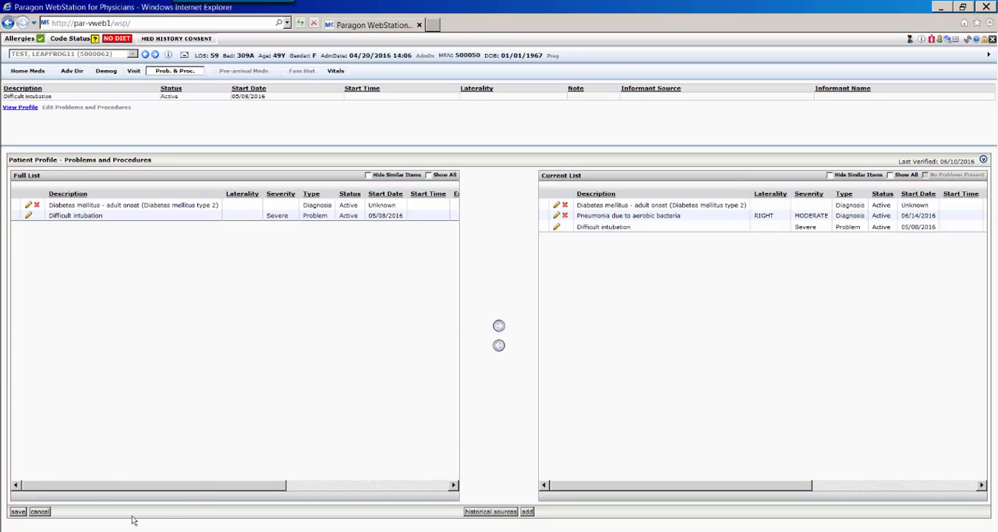
- Save the problems and procedures changes and show the patient's visit details in the banner
{"action": "left_click", "coordinate": [17, 512]}
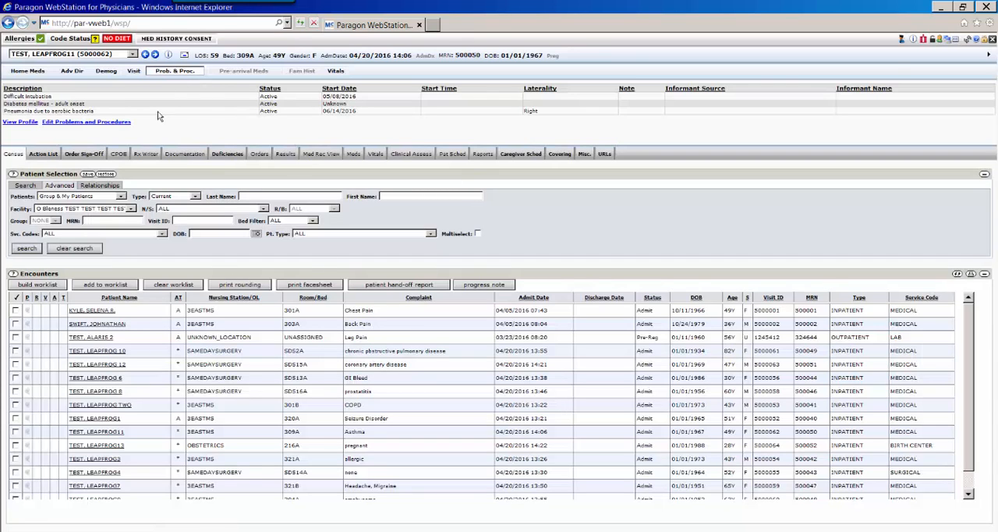
{"action": "left_click", "coordinate": [192, 72]}
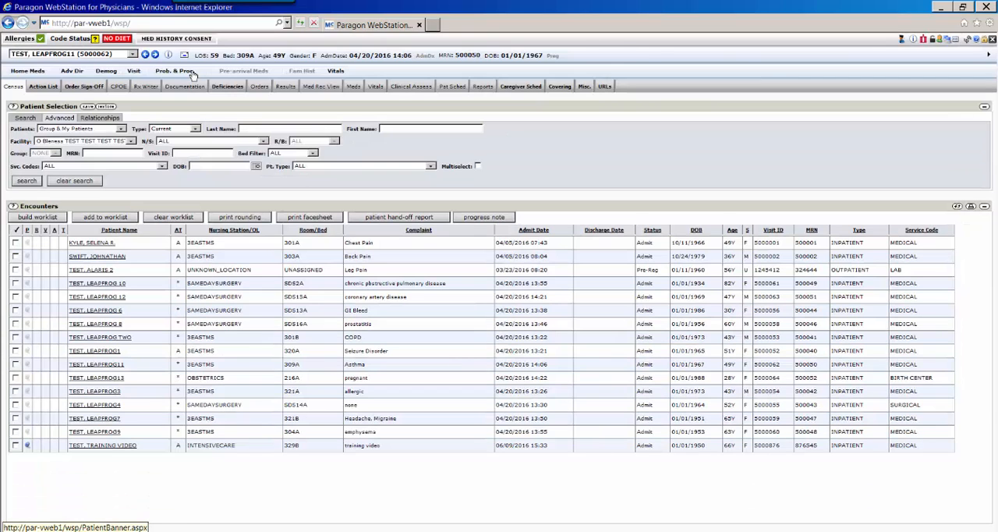
{"action": "left_click", "coordinate": [134, 71]}
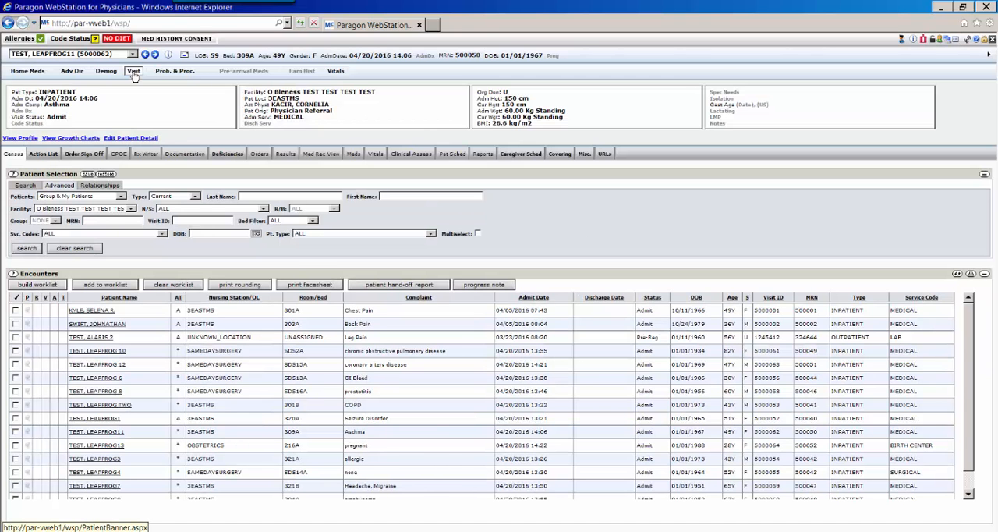
- Hide the patient's visit details, dismiss the Windows color scheme prompt, and show the Action List
{"action": "left_click", "coordinate": [135, 72]}
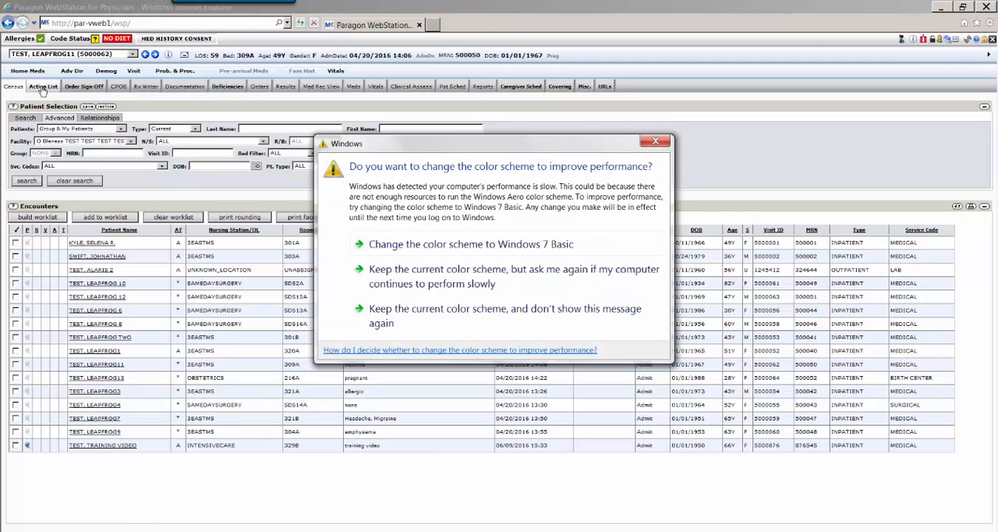
{"action": "left_click", "coordinate": [653, 139]}
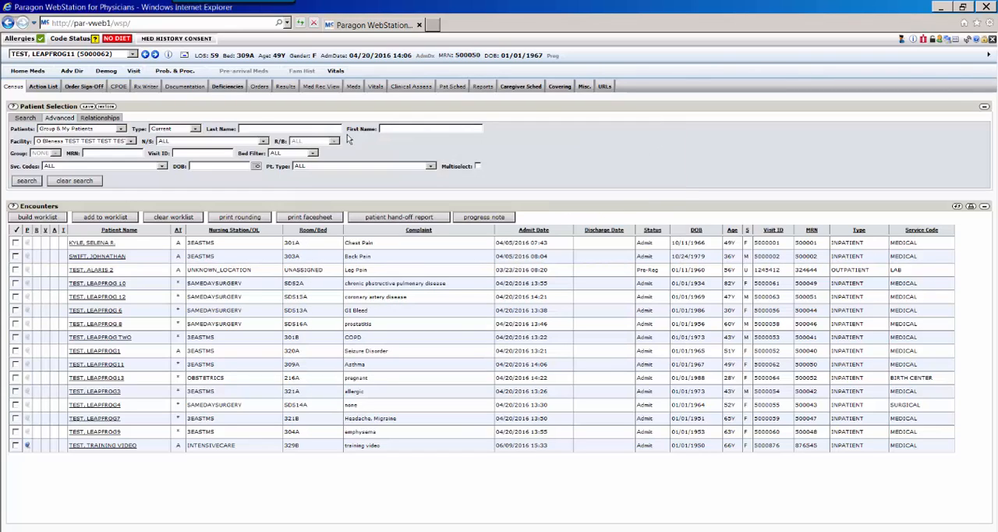
{"action": "left_click", "coordinate": [43, 87]}
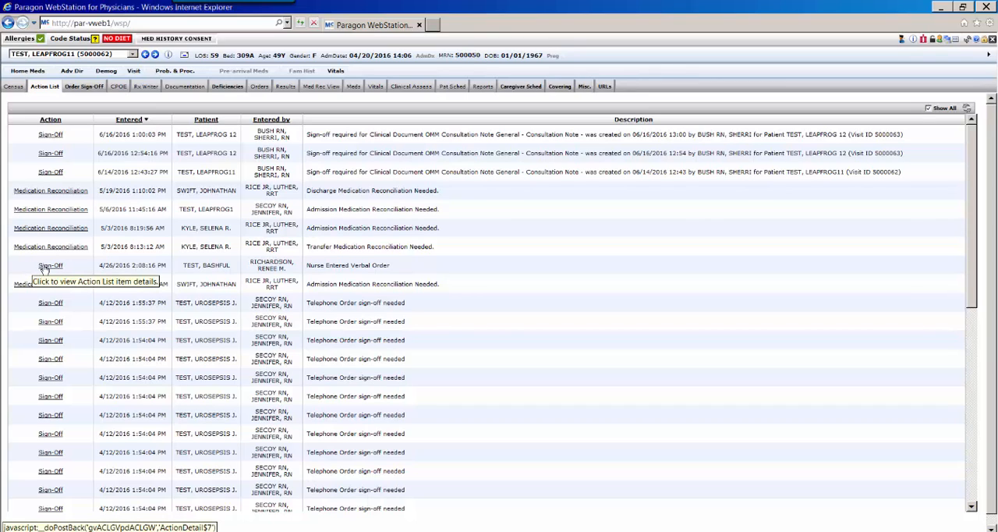
- Select all telephone and verbal orders under My Orders in Order Sign-Off and sign them off
{"action": "left_click", "coordinate": [83, 86]}
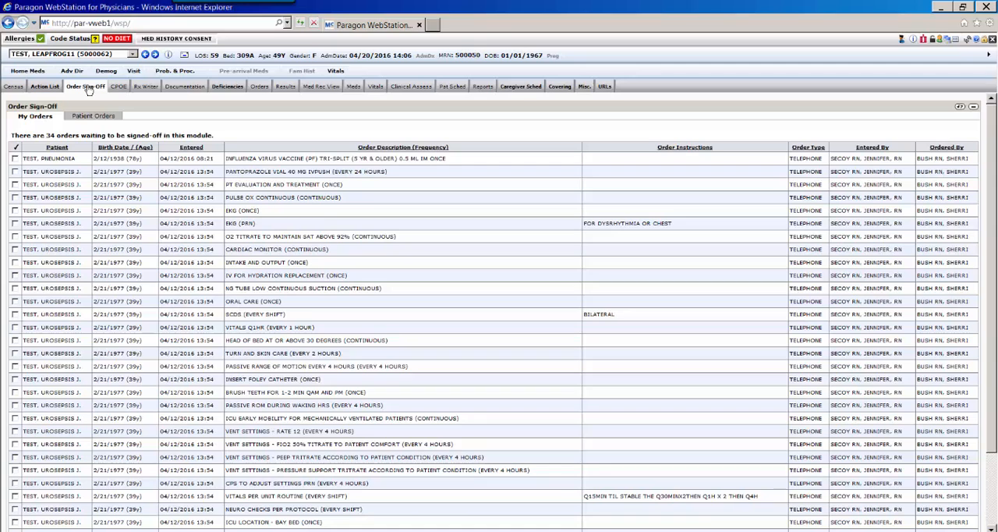
{"action": "scroll", "coordinate": [331, 287], "scroll_direction": "down", "scroll_amount": 3}
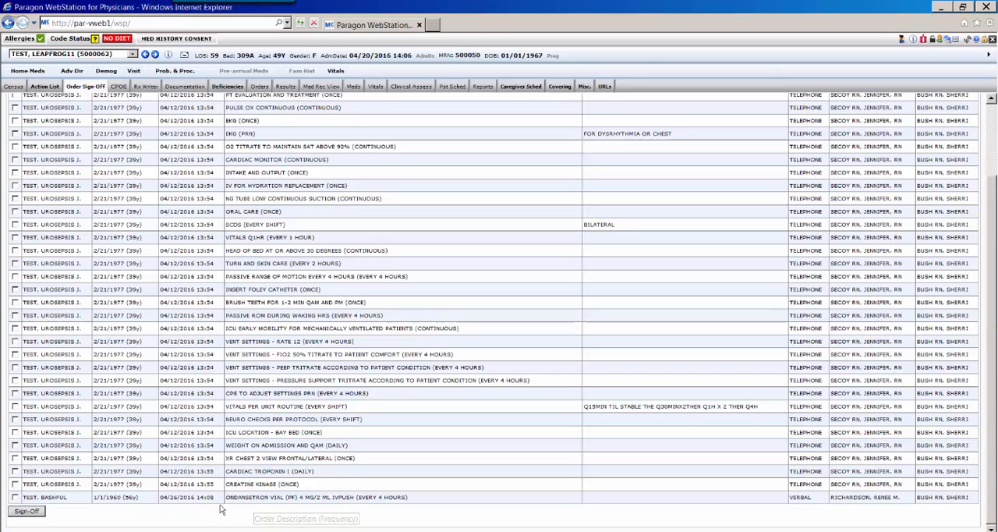
{"action": "scroll", "coordinate": [127, 393], "scroll_direction": "up", "scroll_amount": 2}
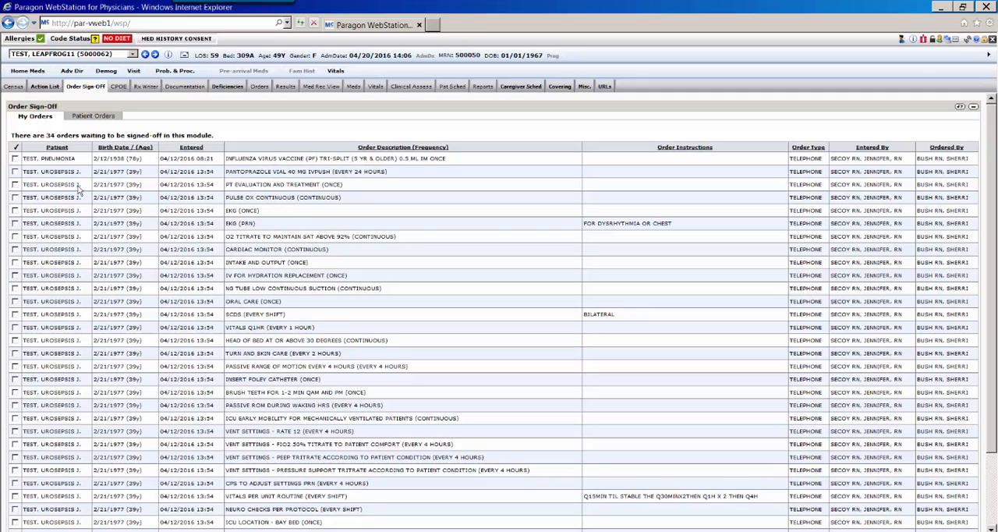
{"action": "left_click", "coordinate": [15, 151]}
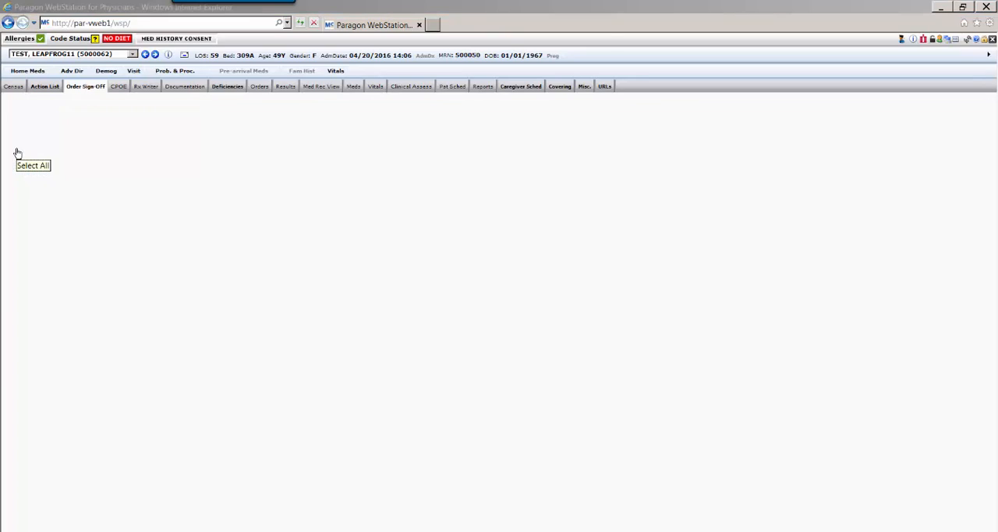
{"action": "scroll", "coordinate": [187, 448], "scroll_direction": "down", "scroll_amount": 5}
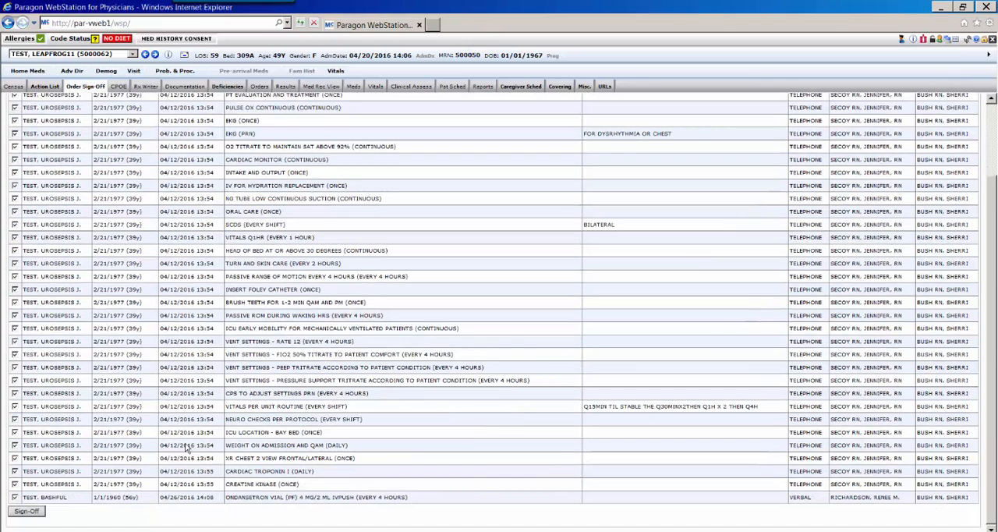
{"action": "left_click", "coordinate": [34, 514]}
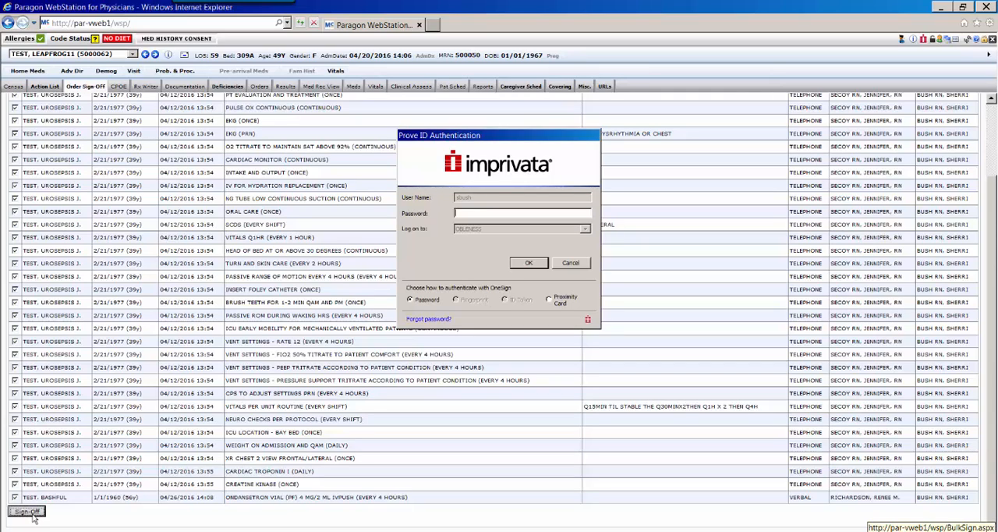
- Open the 6/16/2016 1:00:03 PM consultation note from the Action List for signing and invalidate it with reason Information entered in error
{"action": "left_click", "coordinate": [44, 86]}
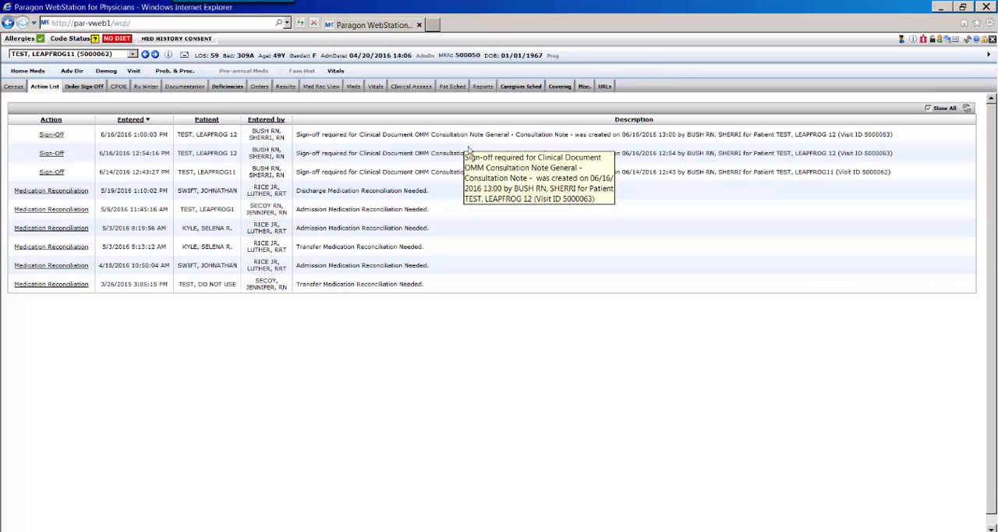
{"action": "left_click", "coordinate": [52, 135]}
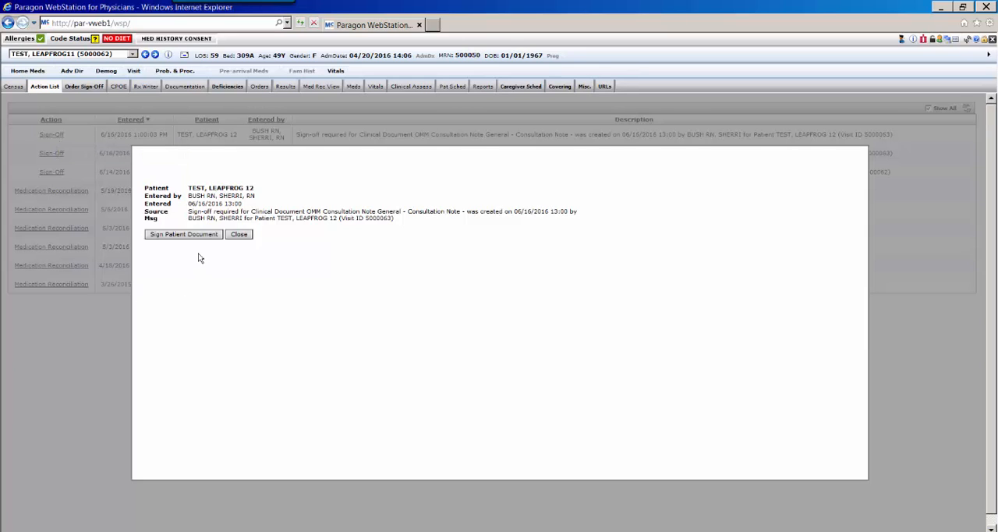
{"action": "left_click", "coordinate": [199, 233]}
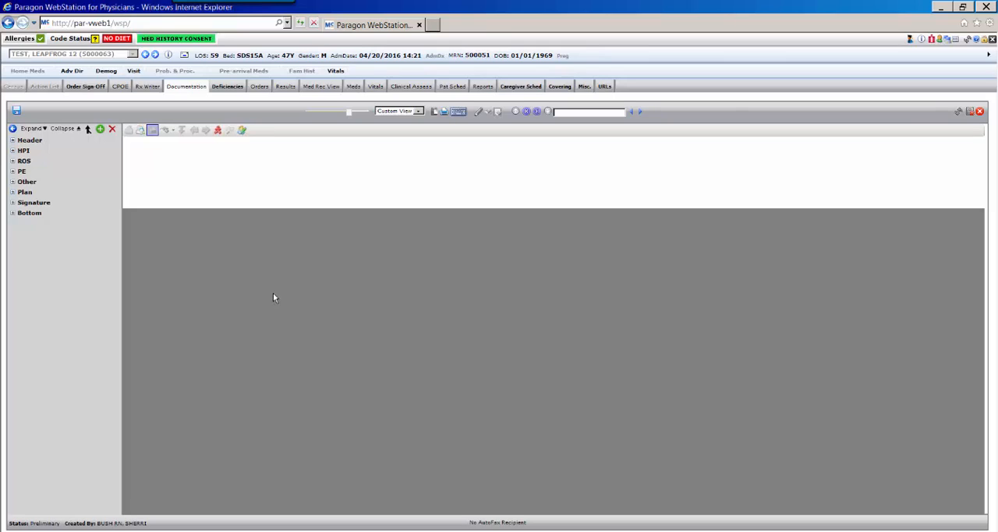
{"action": "left_click", "coordinate": [970, 112]}
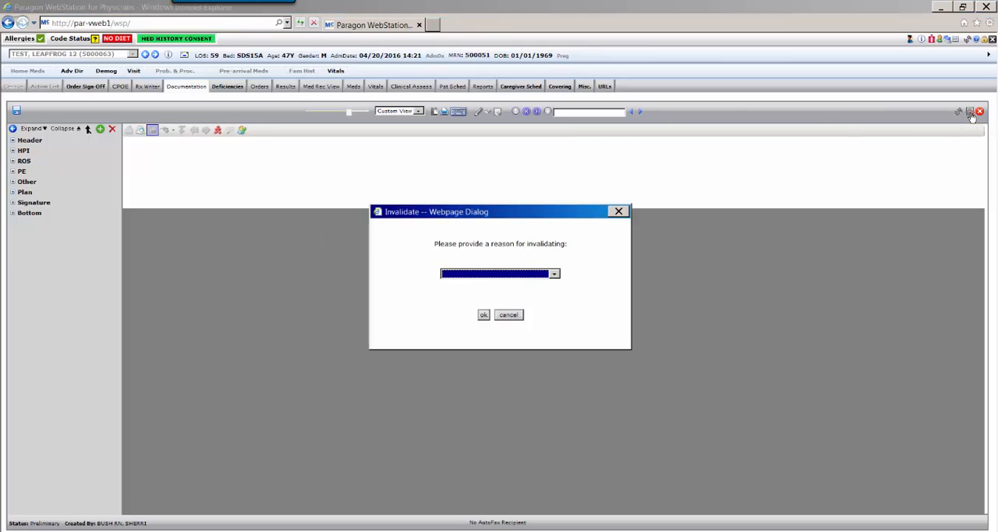
{"action": "left_click", "coordinate": [554, 274]}
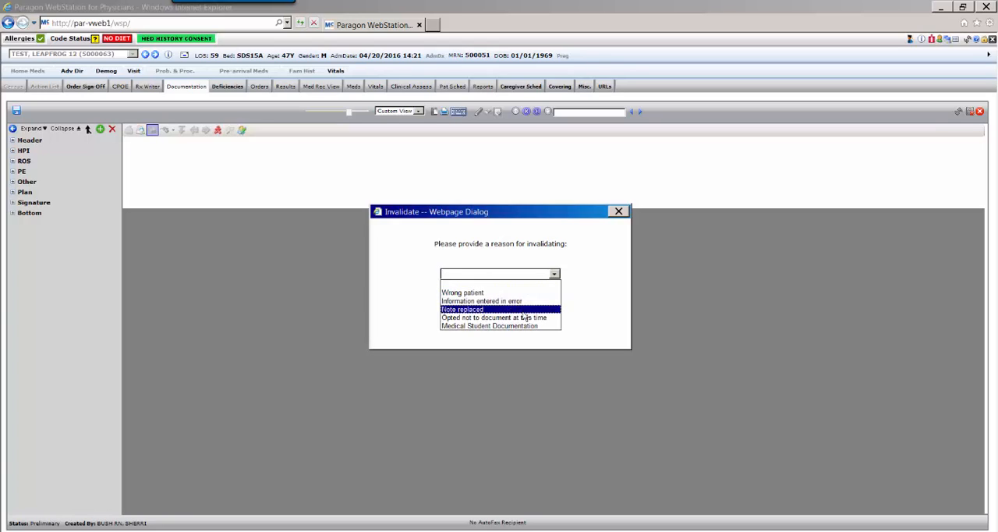
{"action": "left_click", "coordinate": [472, 301]}
{"action": "left_click", "coordinate": [482, 315]}
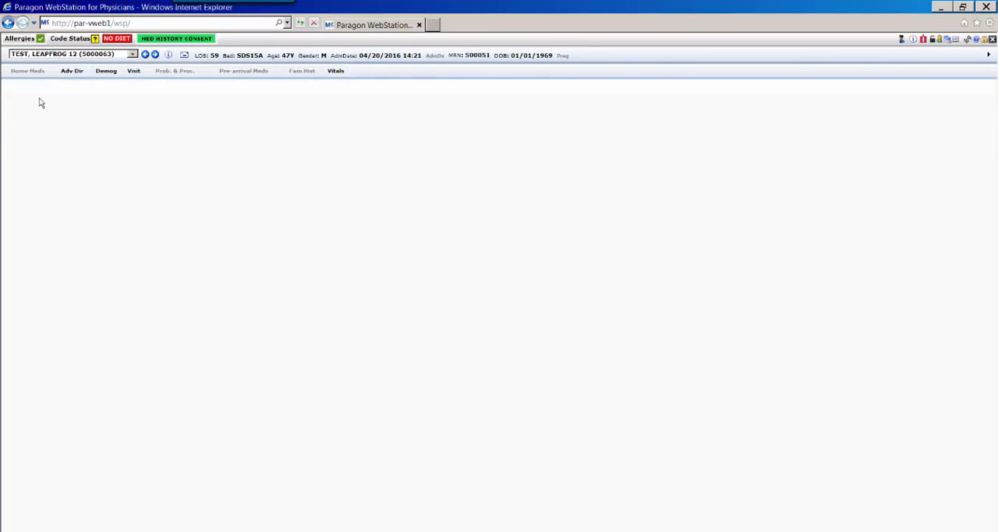
- In the Action List, mark the 5/19/2016 discharge medication reconciliation as Completed Manually and remove the 5/6/2016 admission reconciliation
{"action": "left_click", "coordinate": [34, 88]}
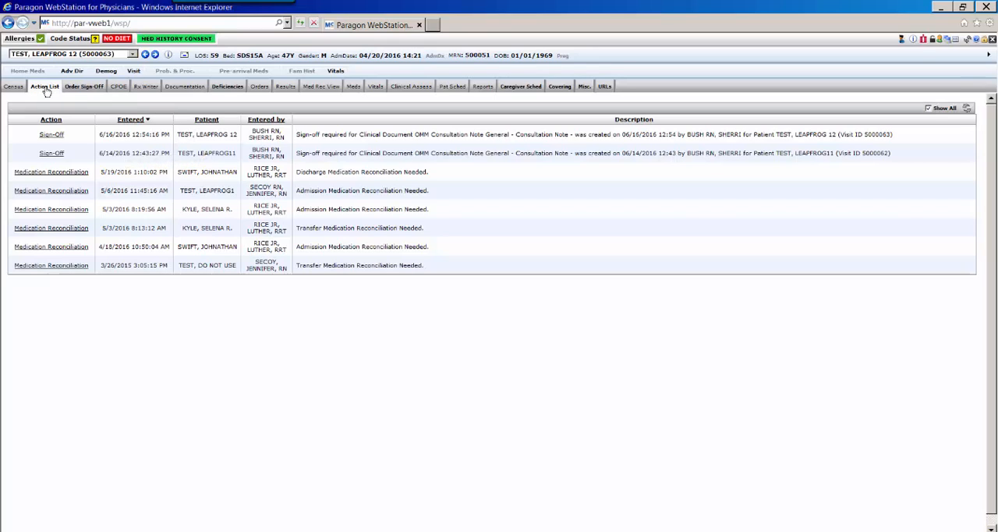
{"action": "left_click", "coordinate": [53, 174]}
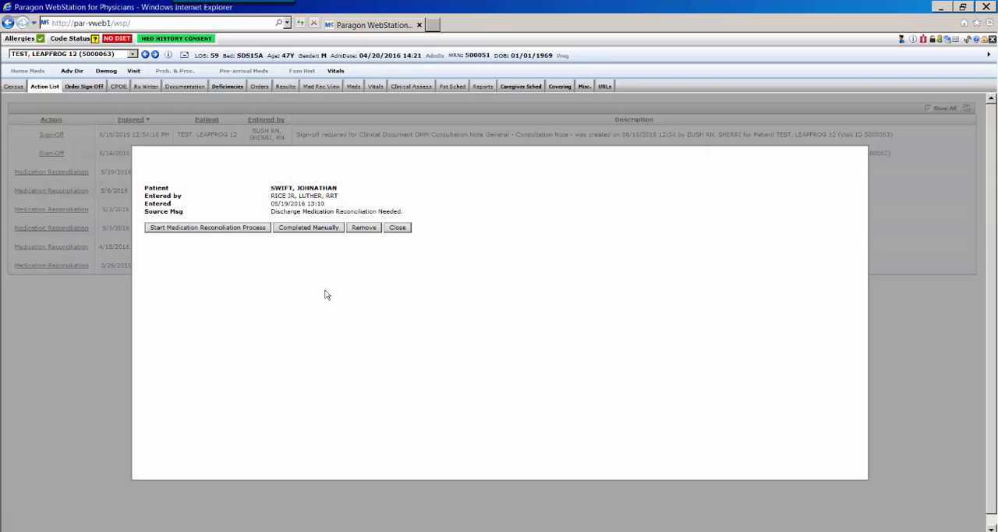
{"action": "left_click", "coordinate": [318, 230]}
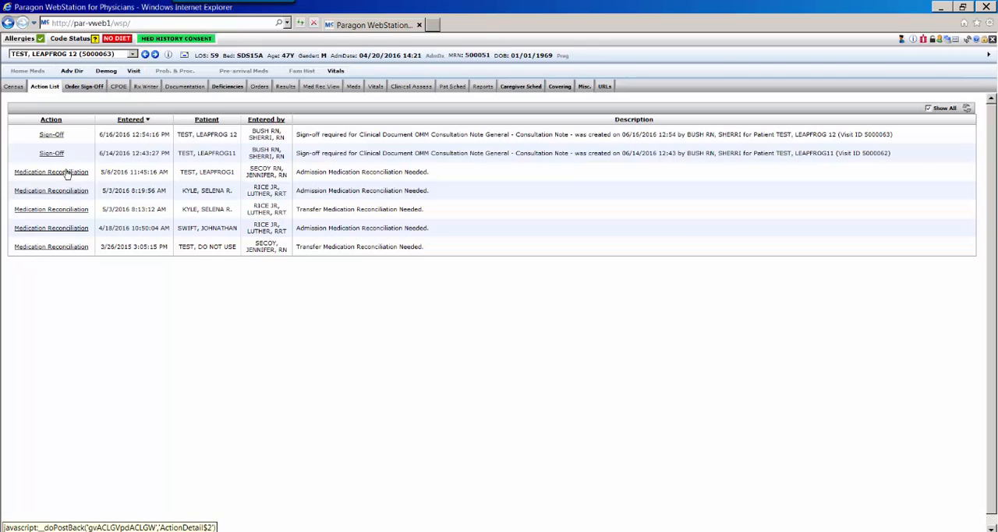
{"action": "left_click", "coordinate": [67, 173]}
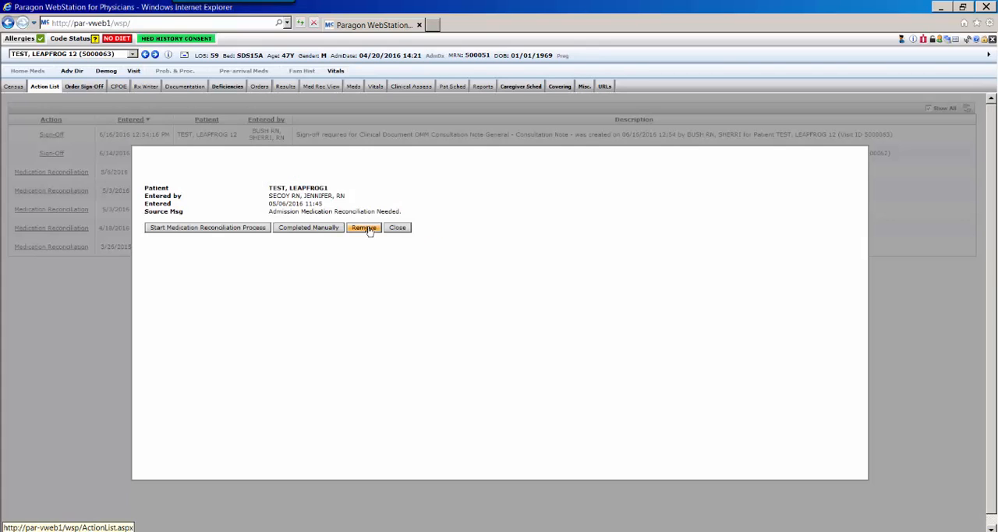
{"action": "left_click", "coordinate": [364, 228]}
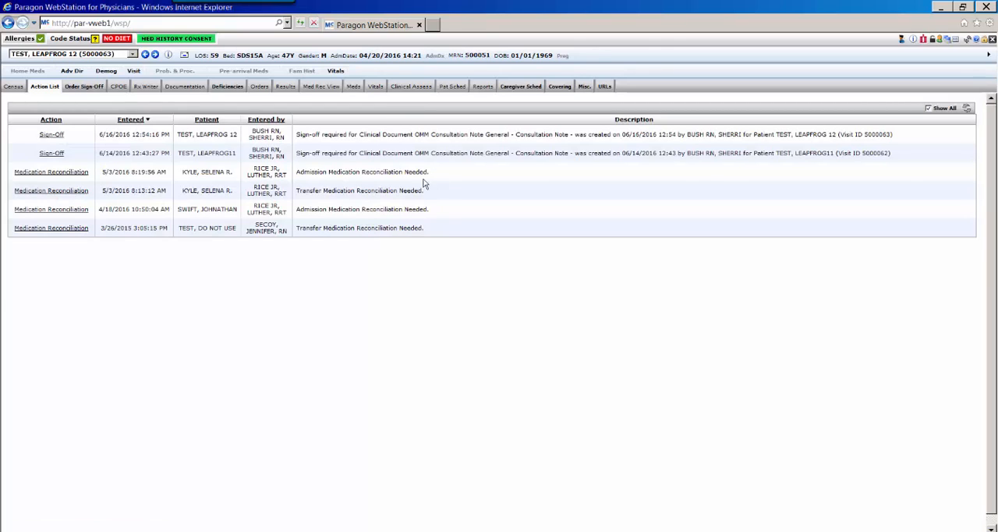
- View the details of the 5/3/2016 8:19:56 AM admission medication reconciliation in the Action List and close them
{"action": "left_click", "coordinate": [51, 172]}
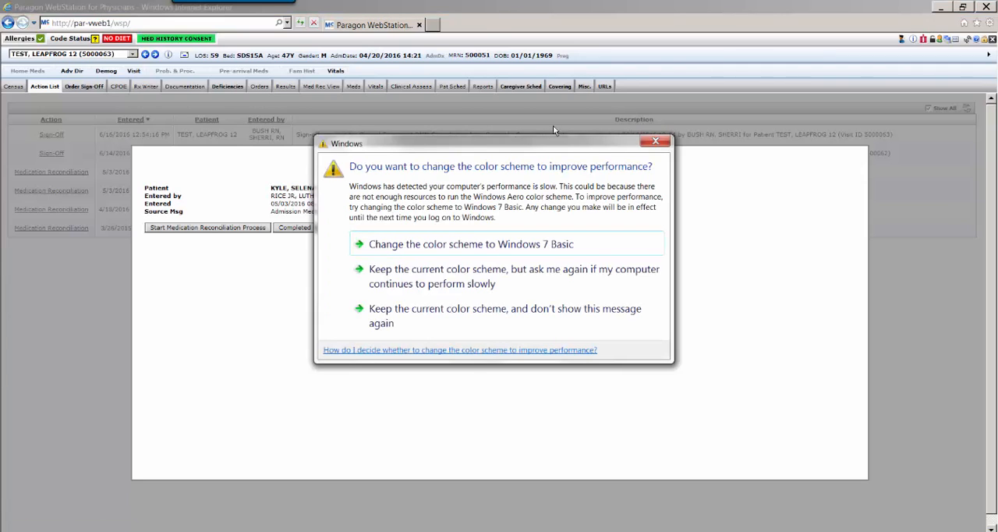
{"action": "left_click", "coordinate": [654, 143]}
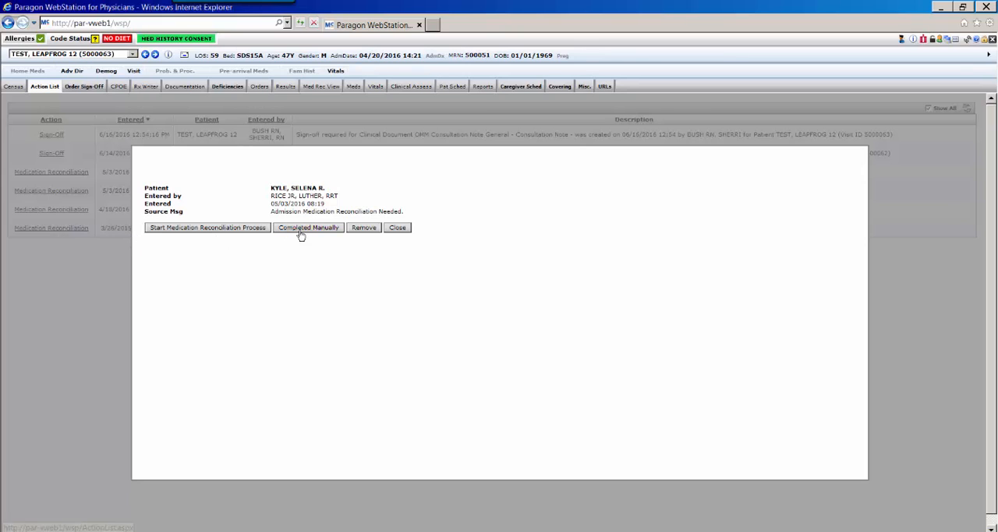
{"action": "left_click", "coordinate": [398, 227]}
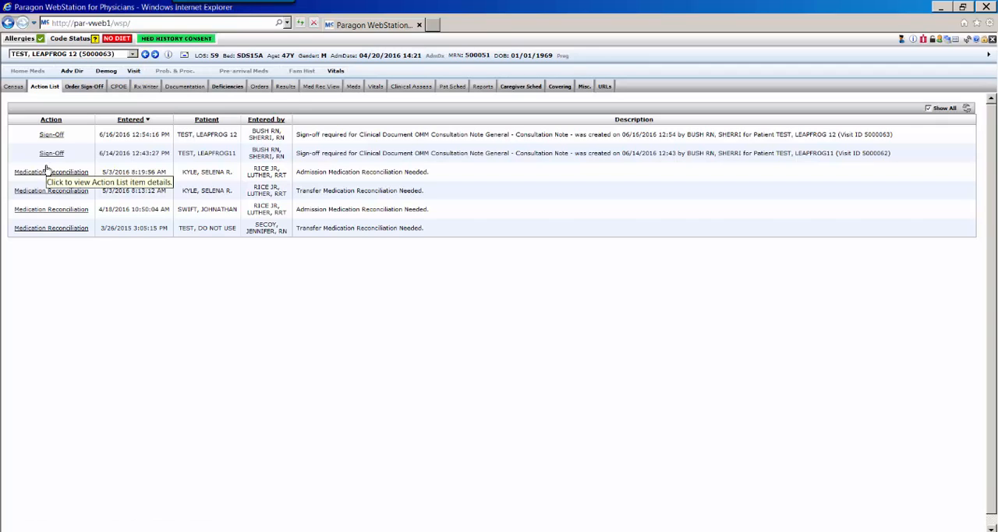
- Open the signature task with Pending Suspension status under Deficiencies and submit the PIN for processing it
{"action": "left_click", "coordinate": [227, 86]}
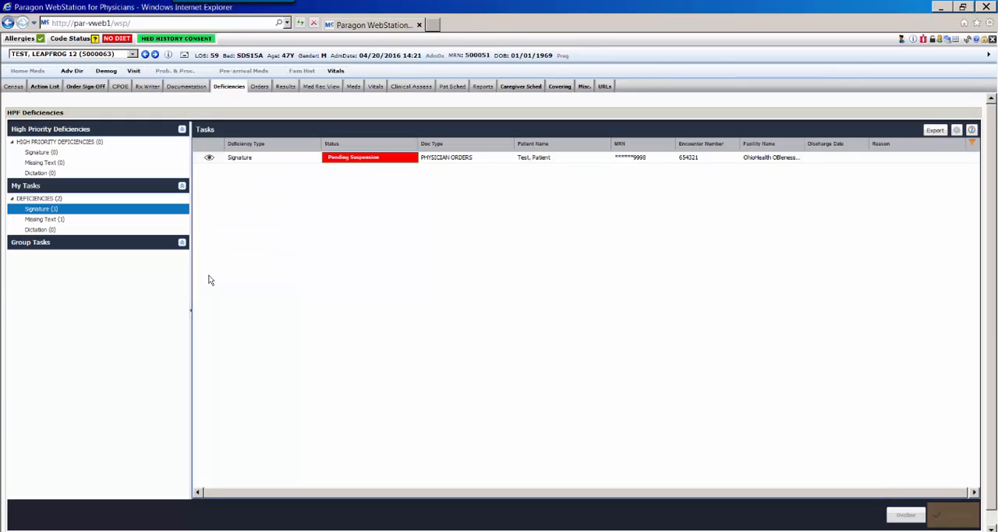
{"action": "left_click", "coordinate": [379, 160]}
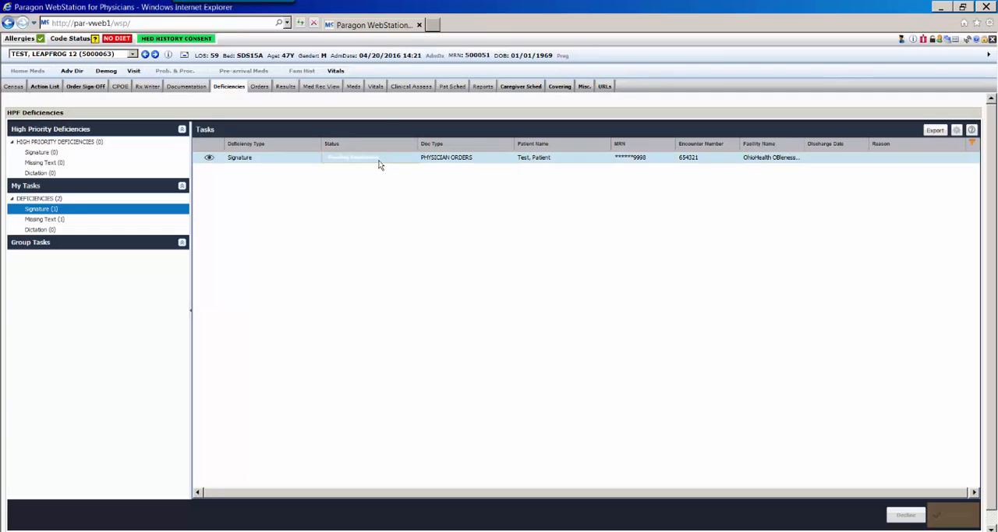
{"action": "double_click", "coordinate": [378, 162]}
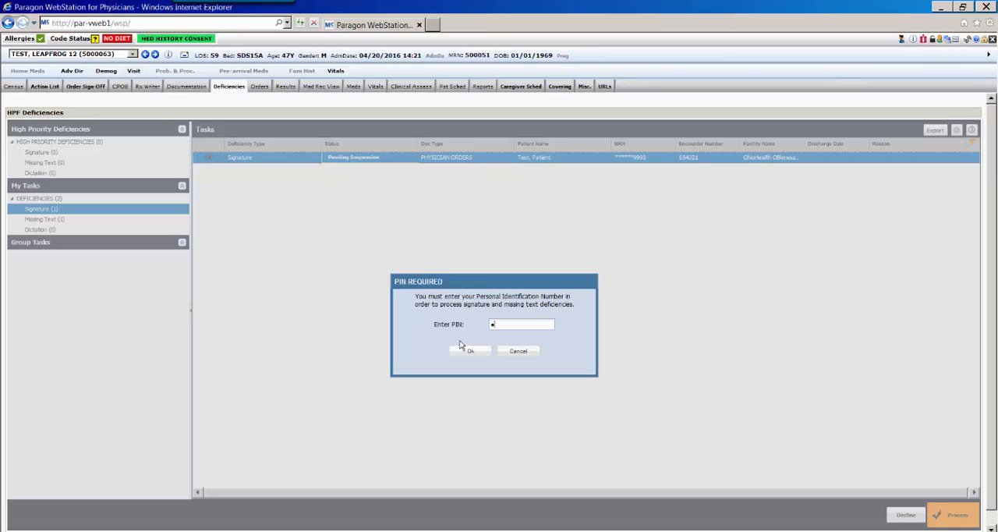
{"action": "left_click", "coordinate": [466, 349]}
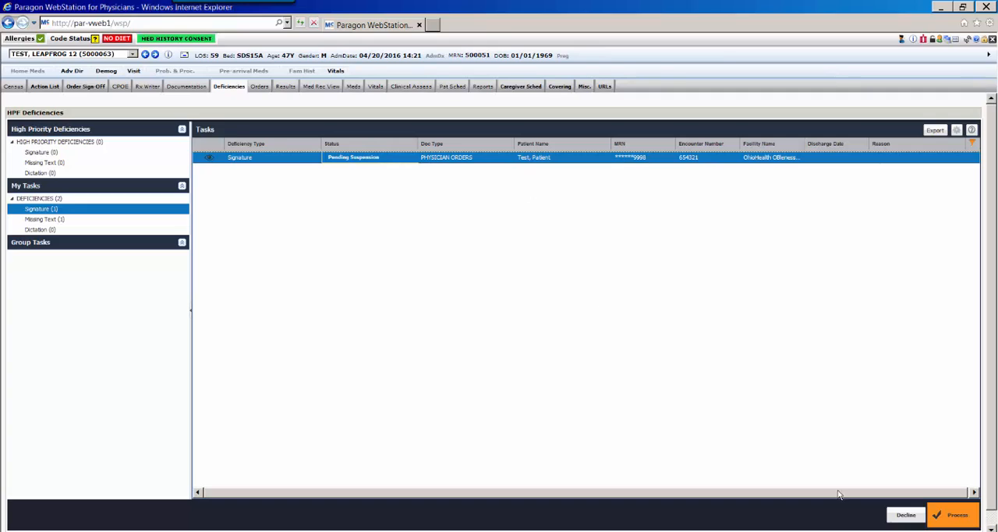
- Decline the selected signature deficiency with the decline reason Not my patient
{"action": "left_click", "coordinate": [912, 519]}
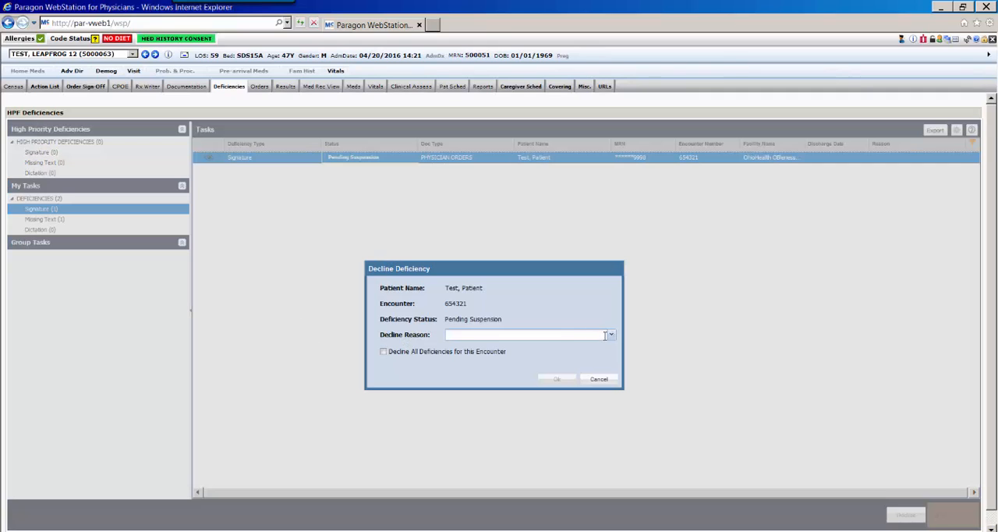
{"action": "left_click", "coordinate": [611, 335]}
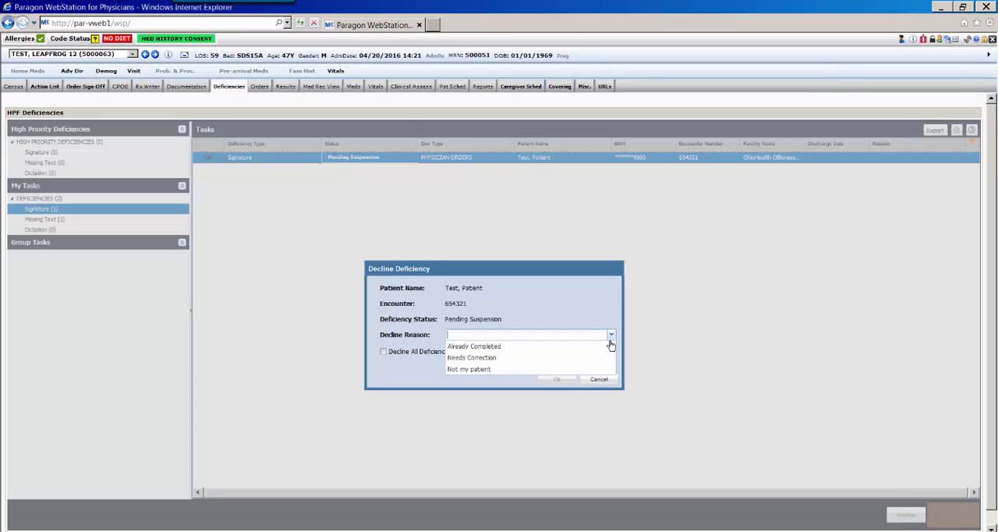
{"action": "left_click", "coordinate": [514, 378]}
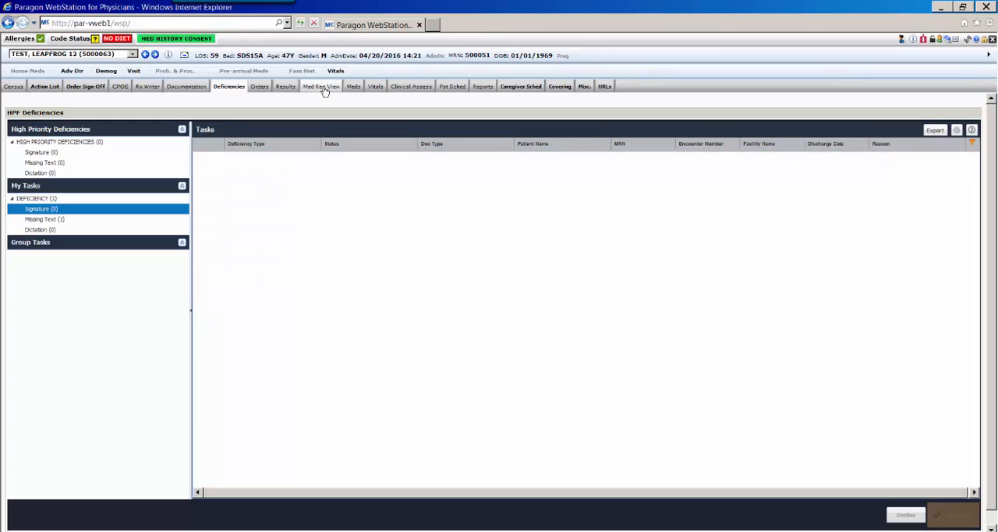
- View the patient's facesheet in the medical record view and look through the available document grouping options
{"action": "left_click", "coordinate": [325, 91]}
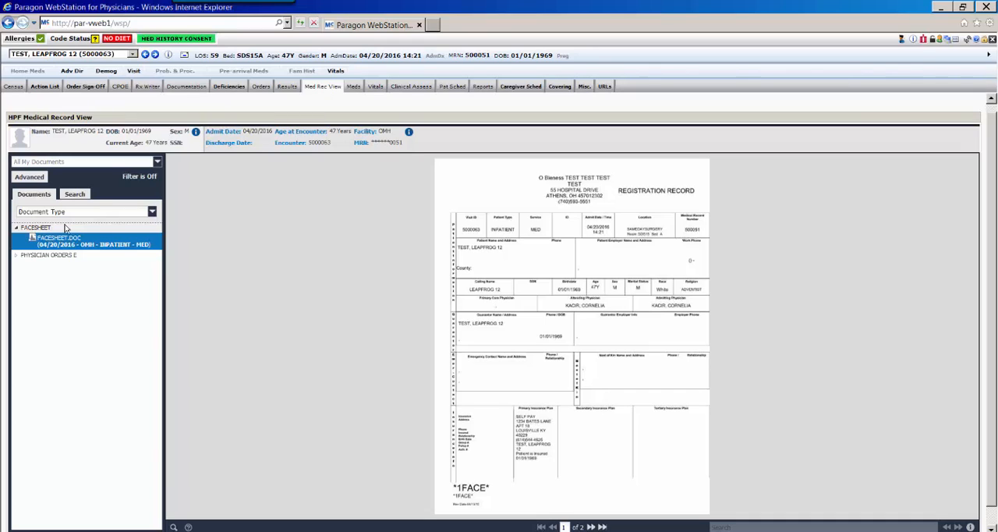
{"action": "left_click", "coordinate": [152, 213]}
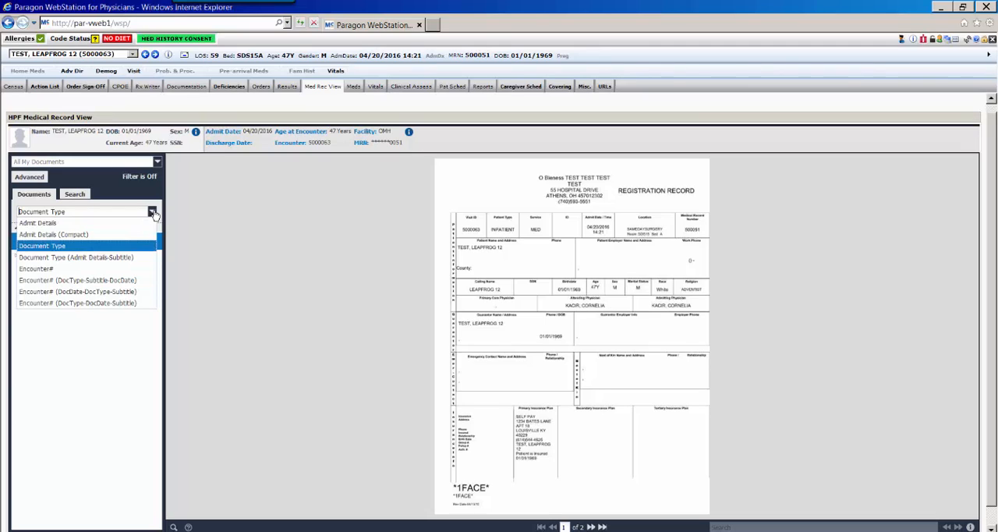
{"action": "left_click", "coordinate": [153, 215]}
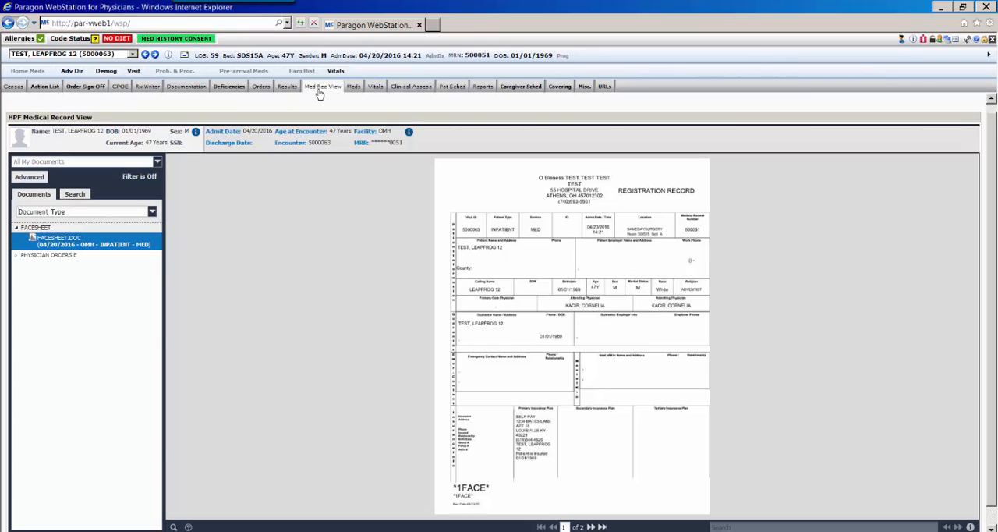
- Check the Patient Orders list in Order Sign-Off for the current patient's orders awaiting signature
{"action": "left_click", "coordinate": [95, 89]}
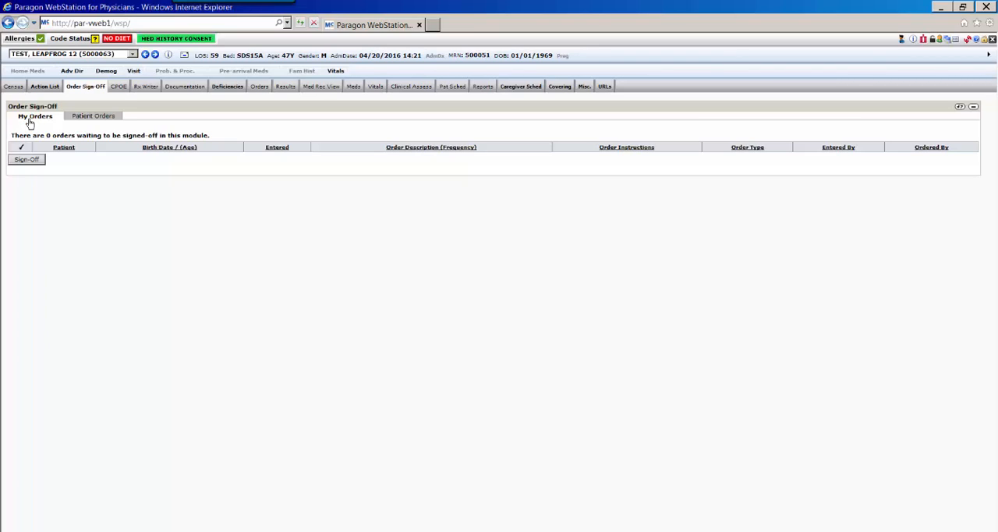
{"action": "left_click", "coordinate": [107, 120]}
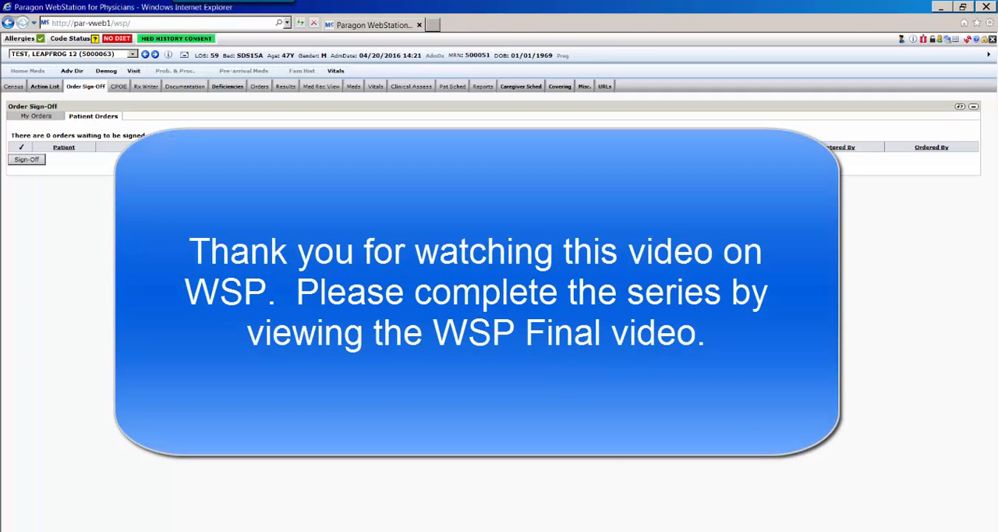
{"action": "left_click", "coordinate": [815, 530]}
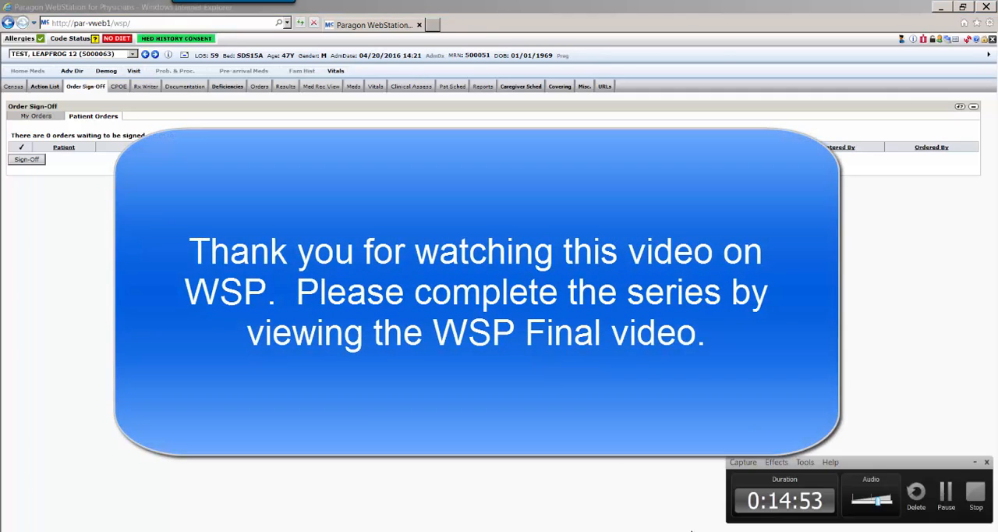
{"action": "left_click", "coordinate": [975, 491]}
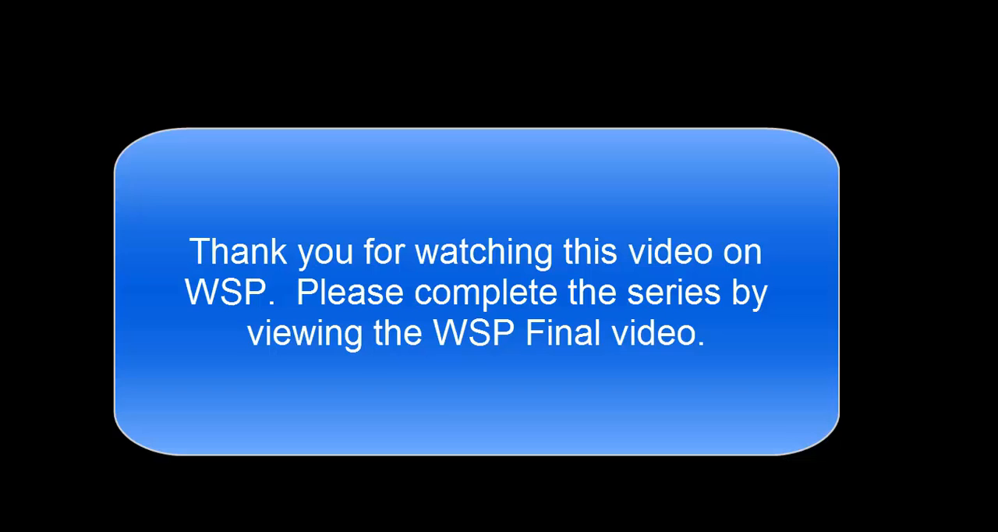